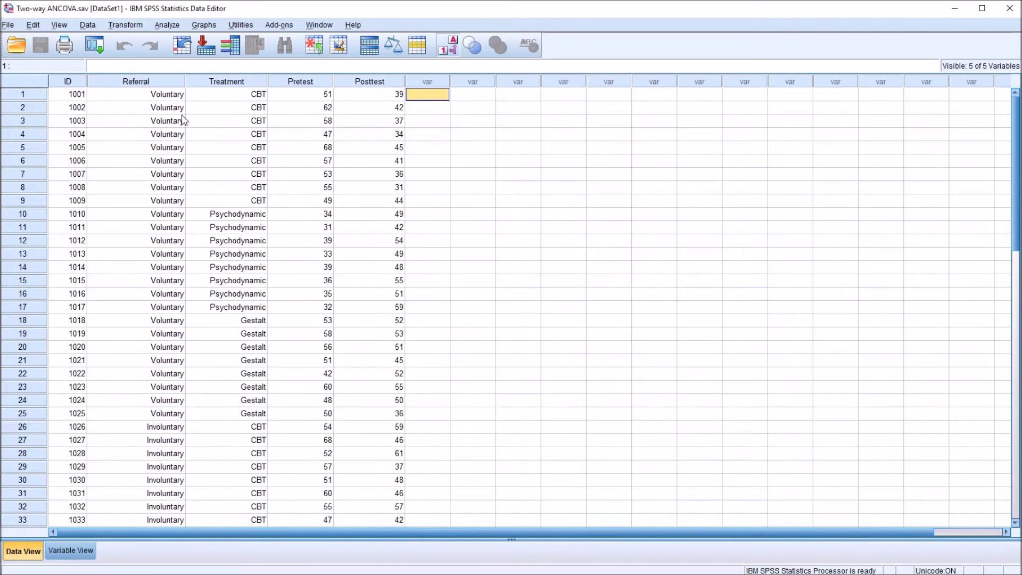
# Inspect the Referral and Treatment columns and their value labels, e.g. Involuntary, Psychodynamic, Gestalt.
pyautogui.click(137, 82)
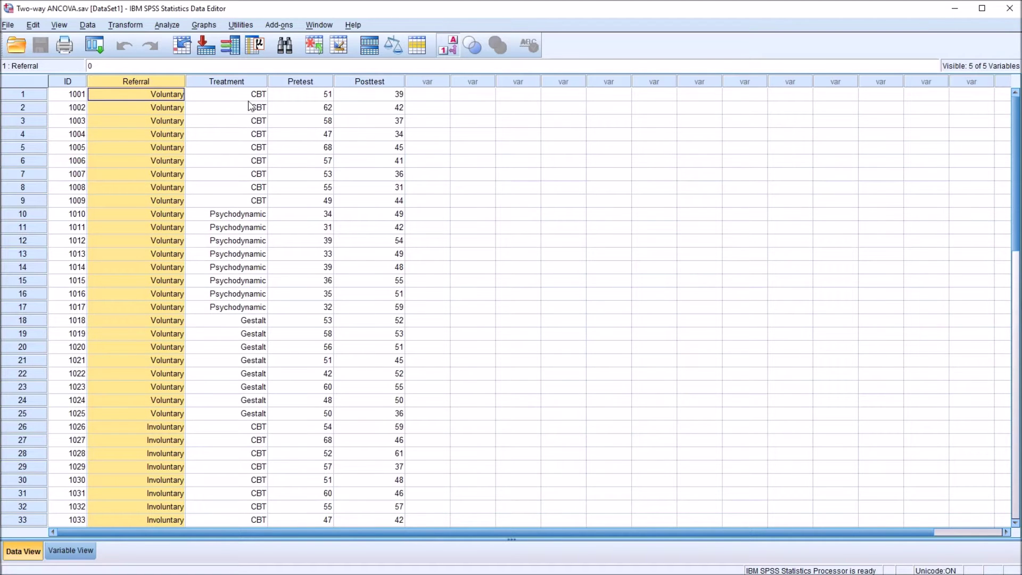
pyautogui.doubleClick(137, 94)
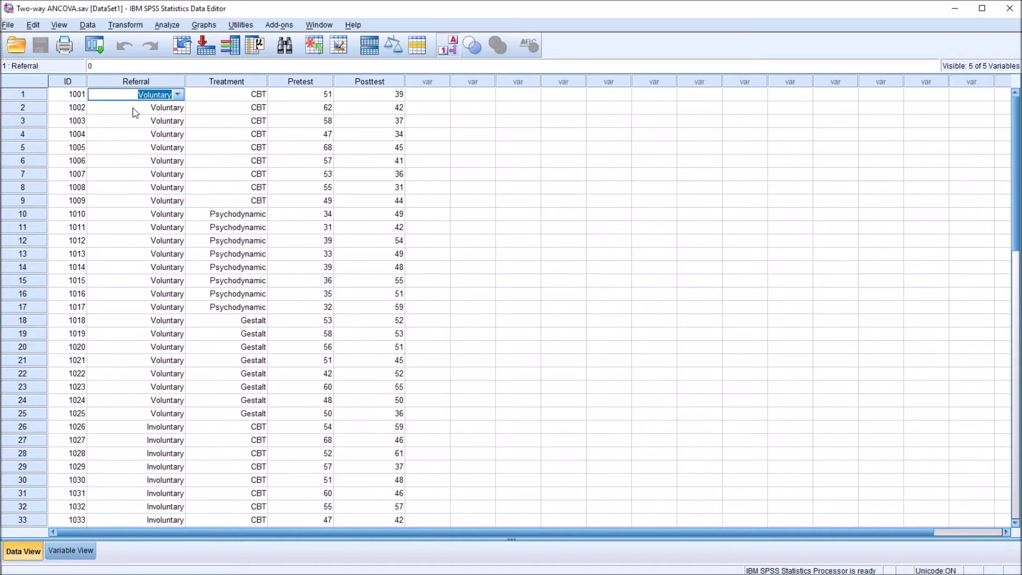
pyautogui.click(134, 427)
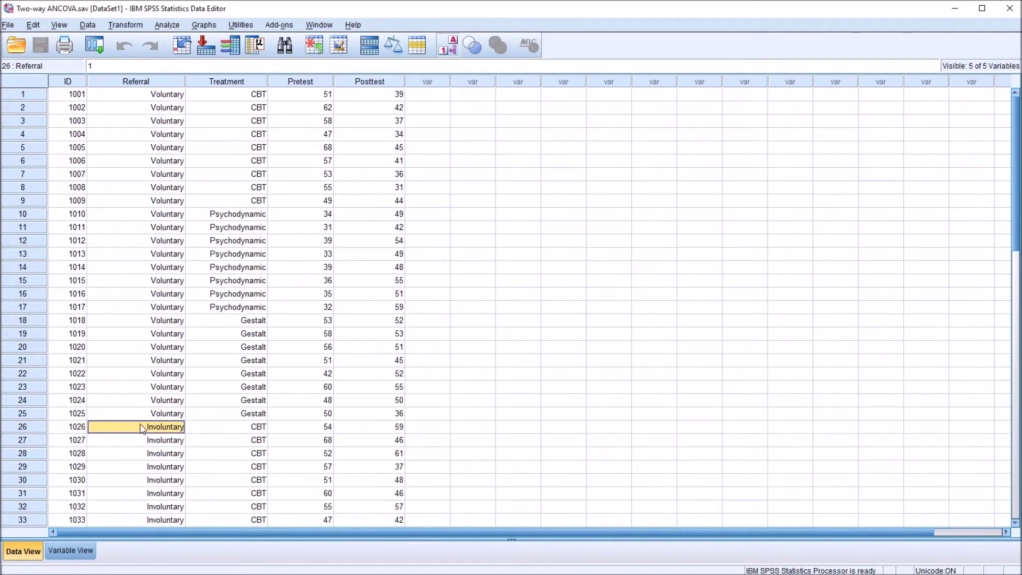
pyautogui.click(222, 84)
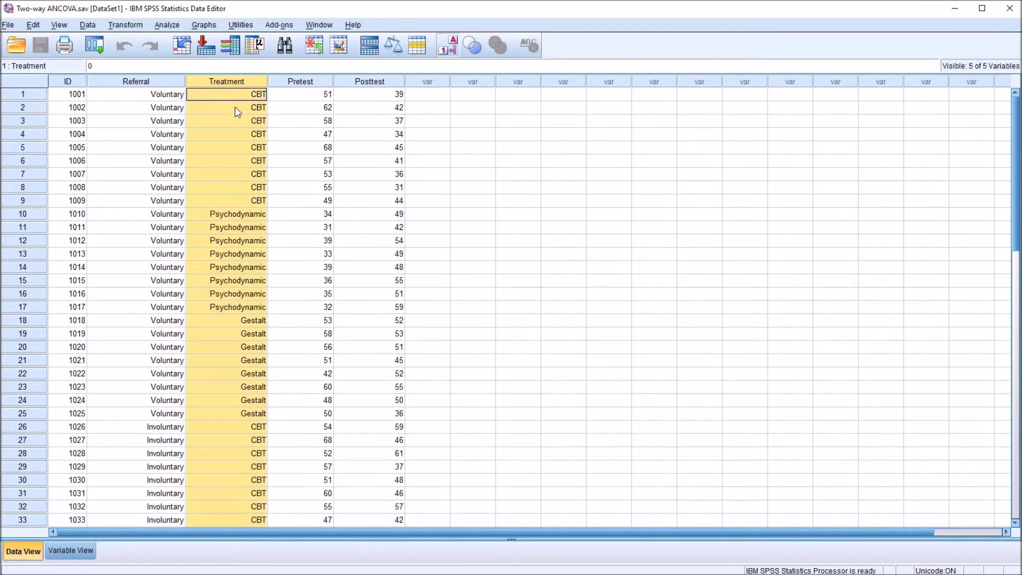
pyautogui.doubleClick(229, 96)
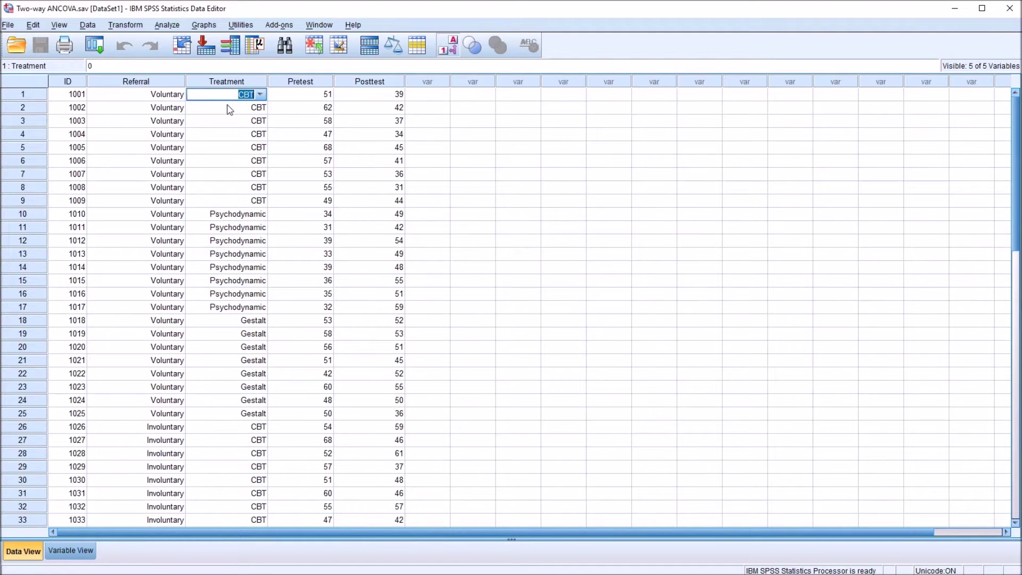
pyautogui.press('Escape')
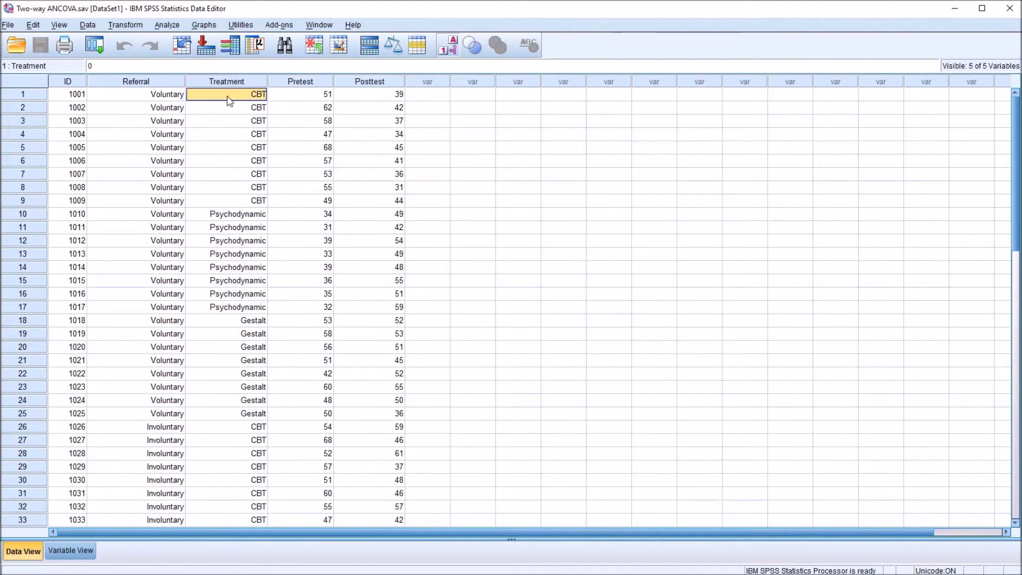
pyautogui.click(233, 213)
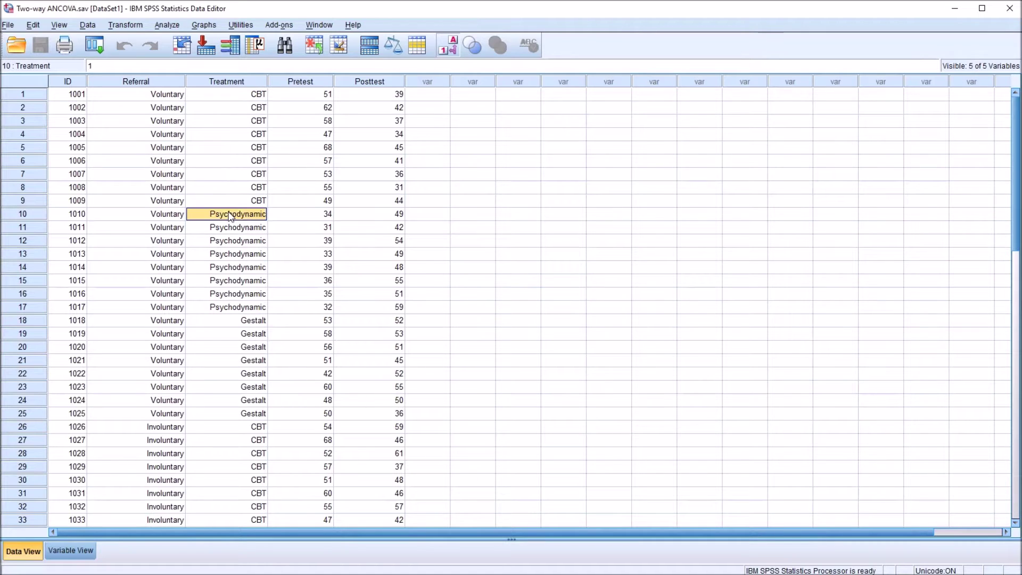
pyautogui.click(232, 321)
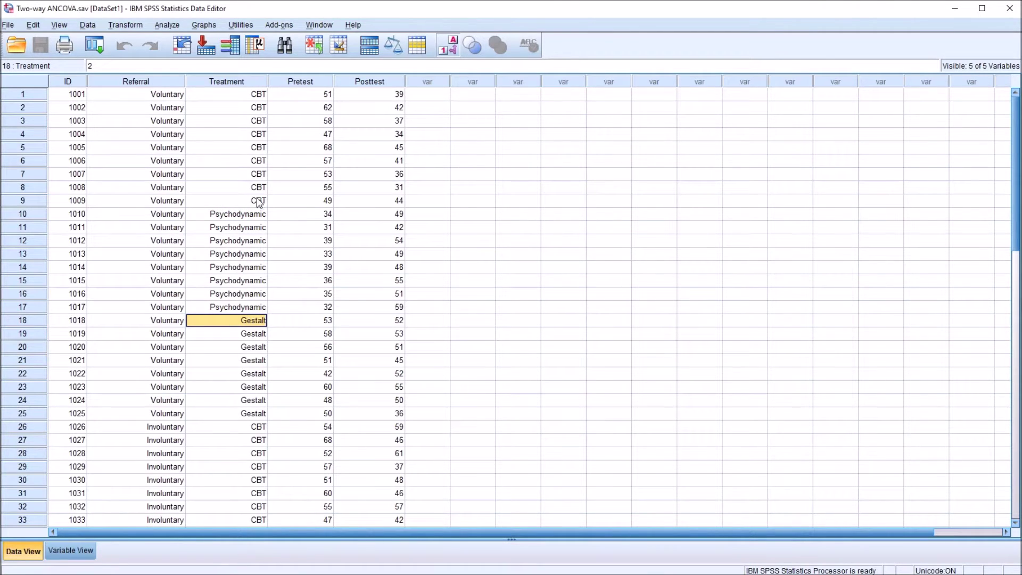
pyautogui.click(292, 84)
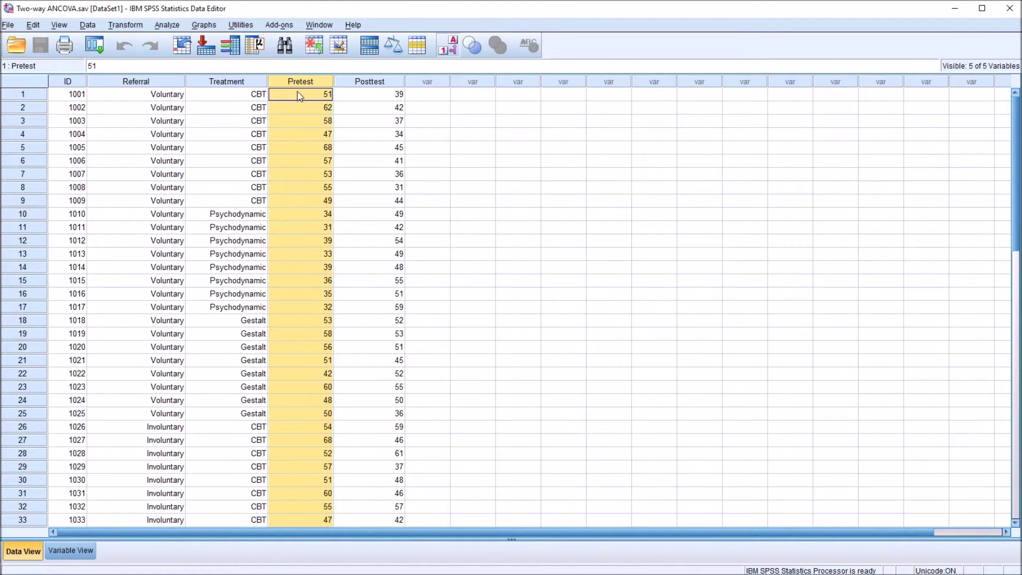
pyautogui.click(235, 84)
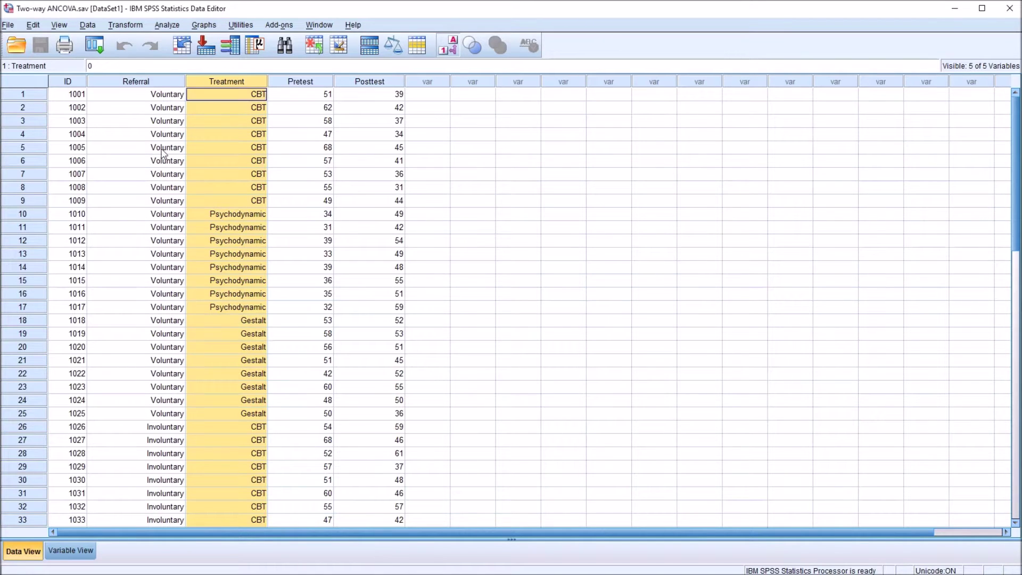
pyautogui.click(144, 81)
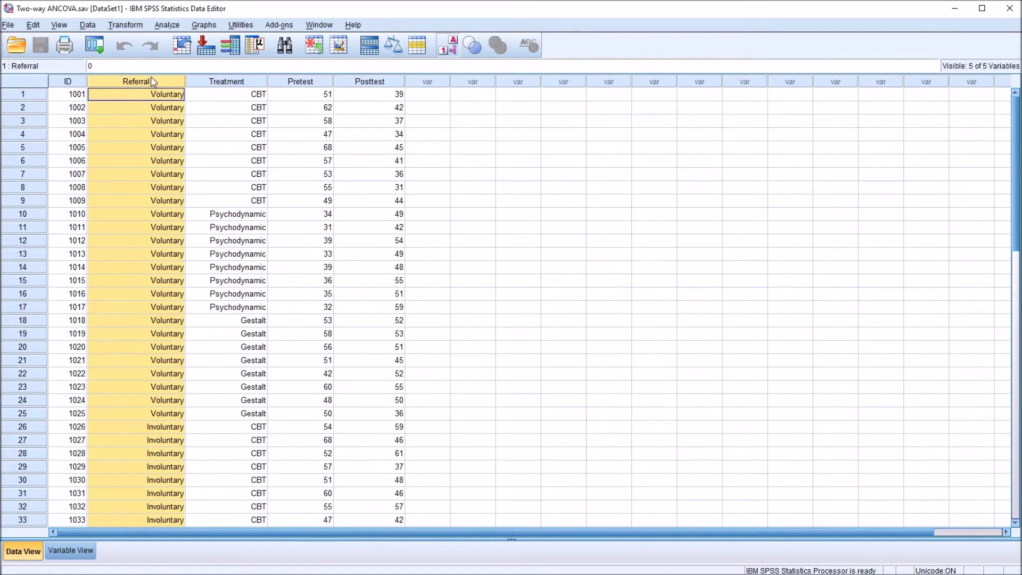
pyautogui.doubleClick(126, 96)
pyautogui.click(126, 97)
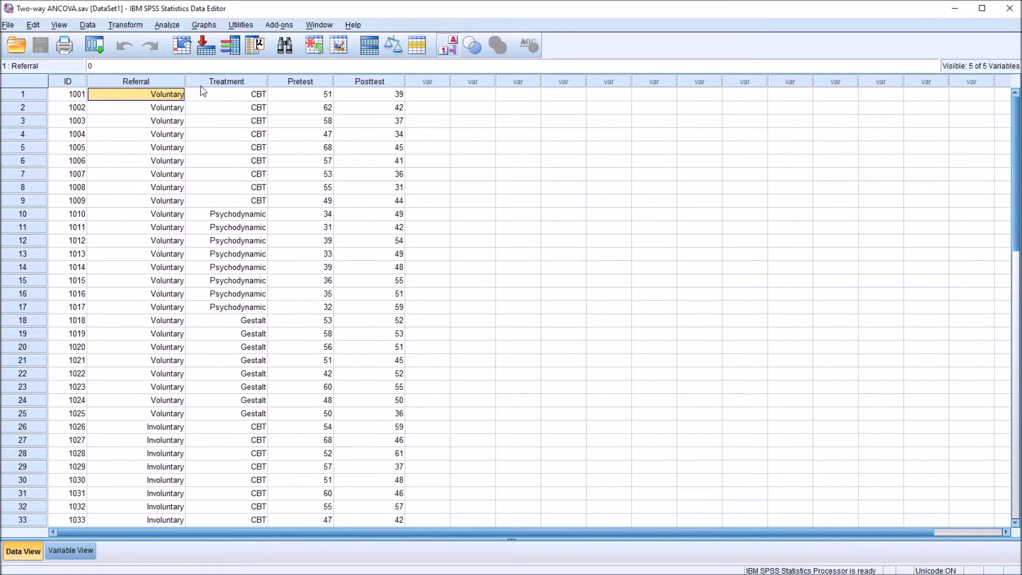
# Review the Pretest and Posttest score columns, such as Pretest 51 and 62 and Posttest 39.
pyautogui.click(133, 84)
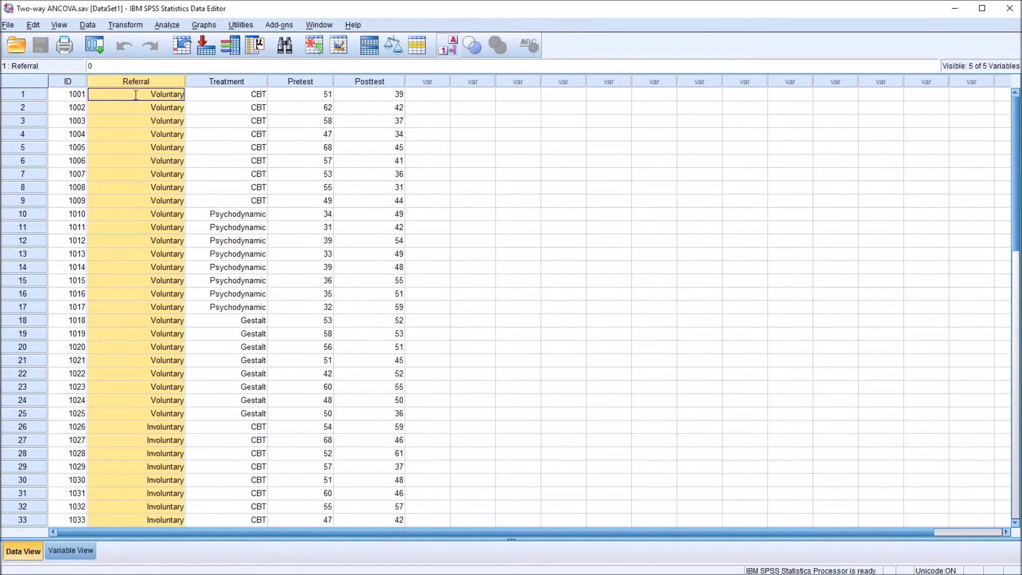
pyautogui.click(135, 95)
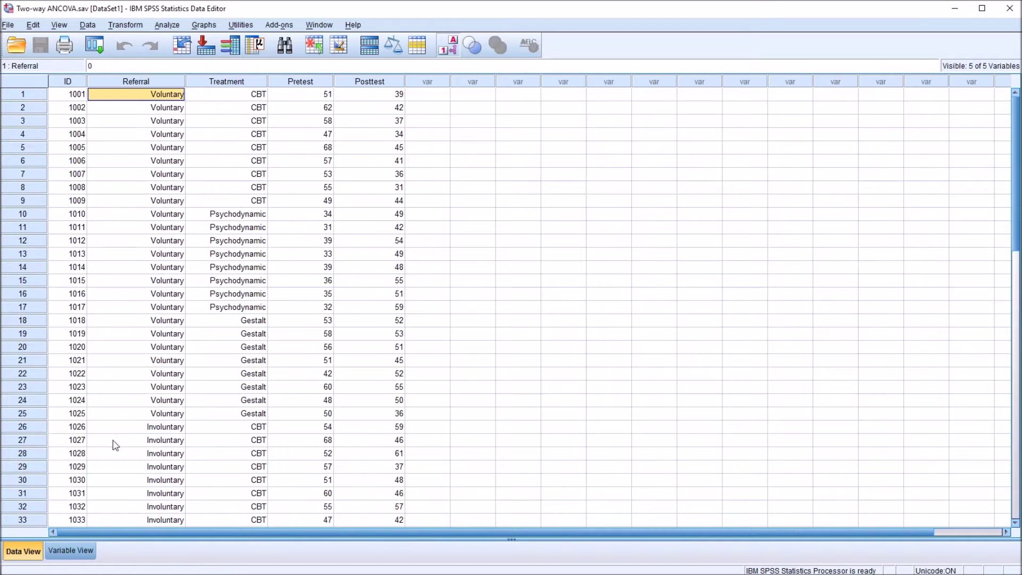
pyautogui.click(120, 427)
pyautogui.click(293, 98)
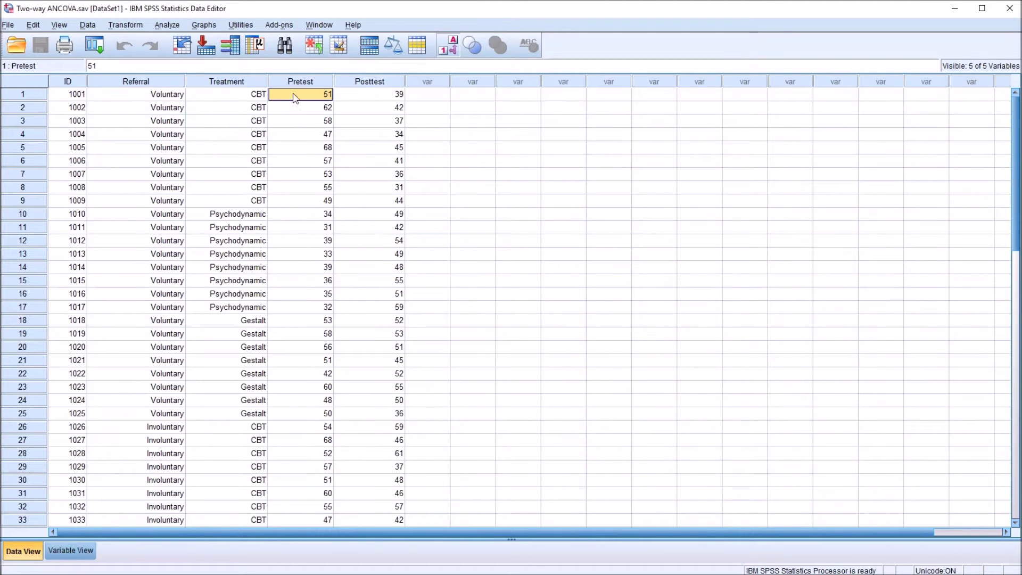
pyautogui.click(303, 84)
pyautogui.click(303, 99)
pyautogui.click(302, 86)
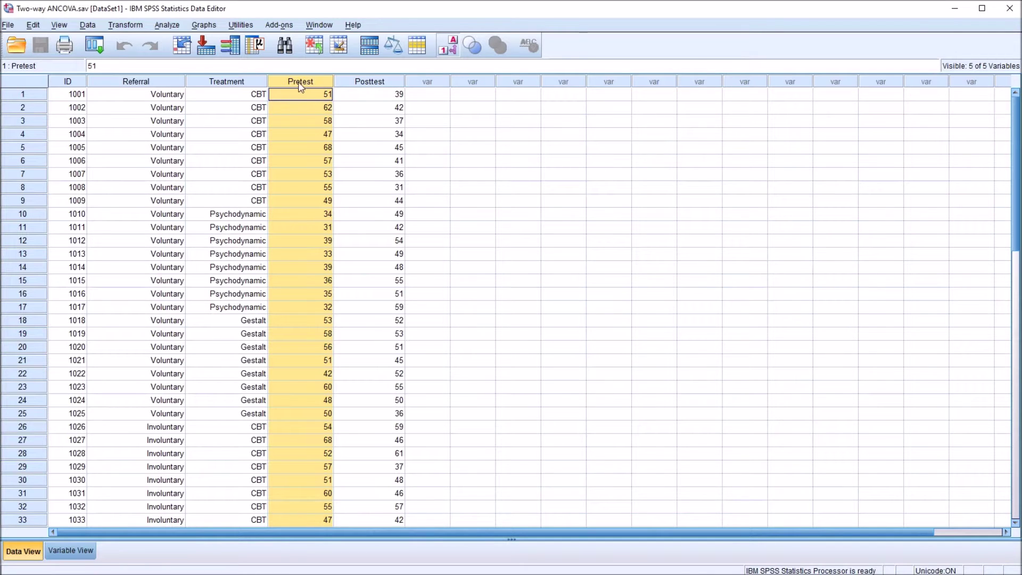
pyautogui.click(235, 83)
pyautogui.click(164, 83)
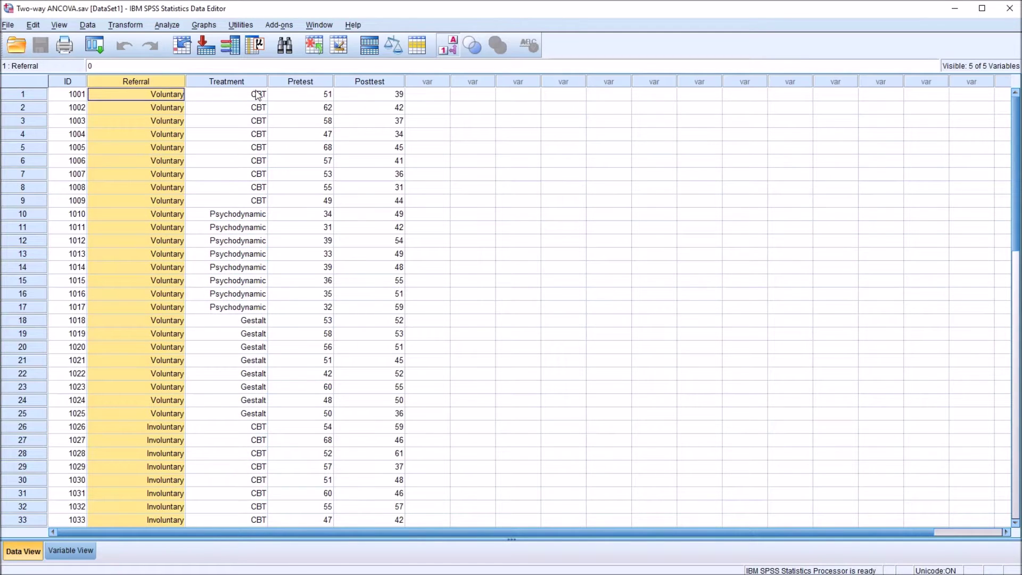
pyautogui.click(356, 83)
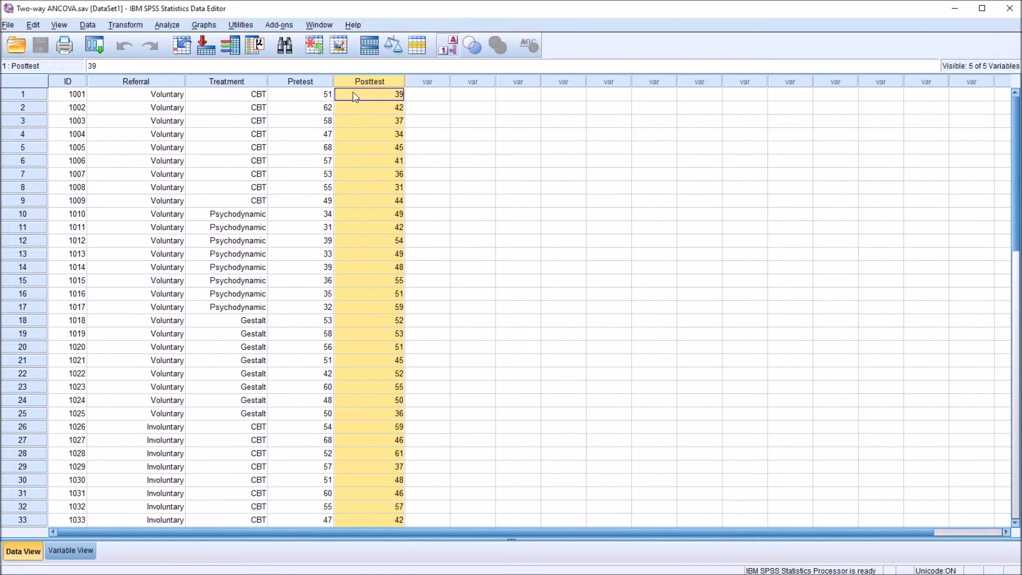
pyautogui.click(305, 84)
pyautogui.click(352, 83)
pyautogui.click(300, 86)
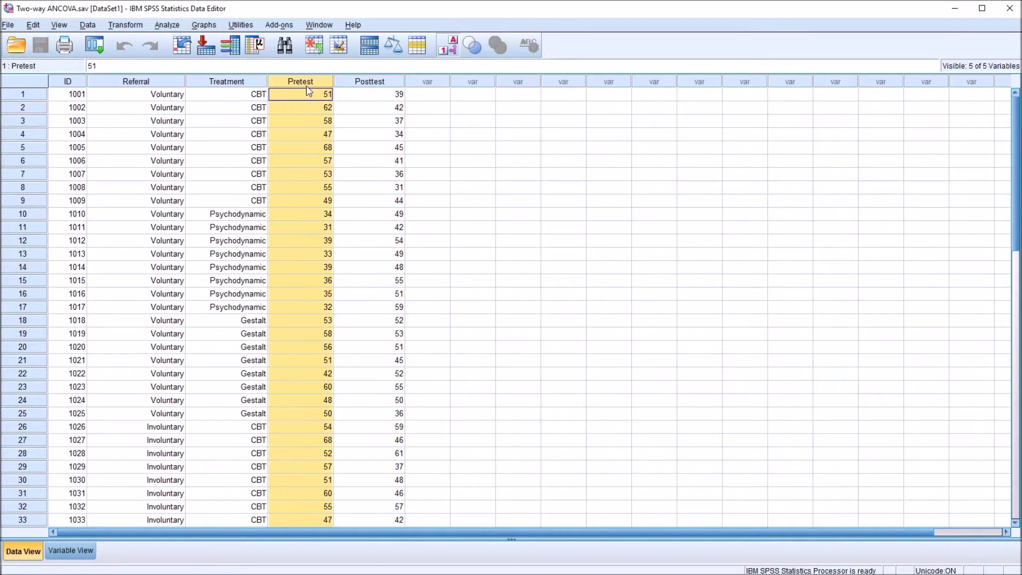
pyautogui.click(312, 108)
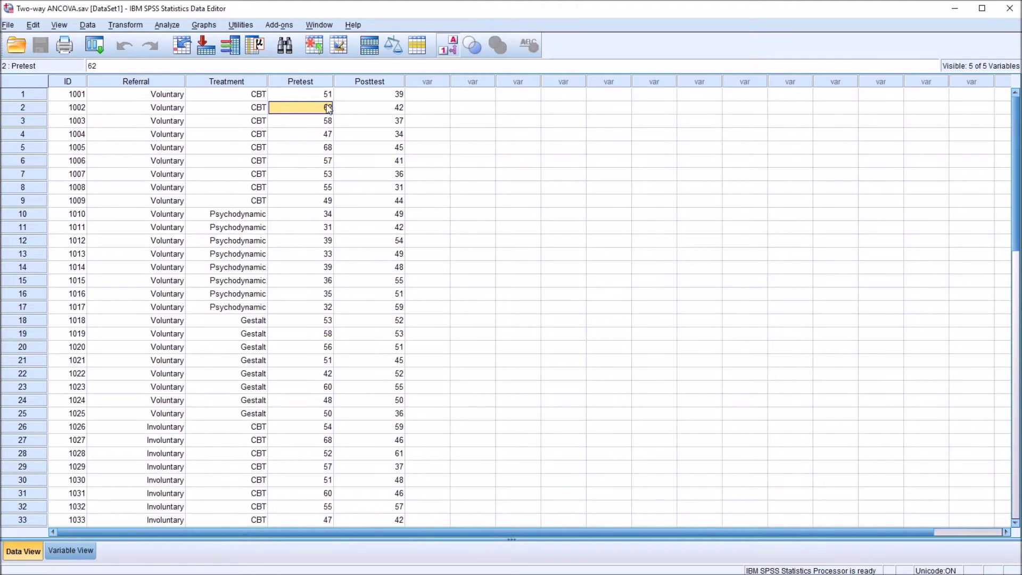
pyautogui.click(360, 96)
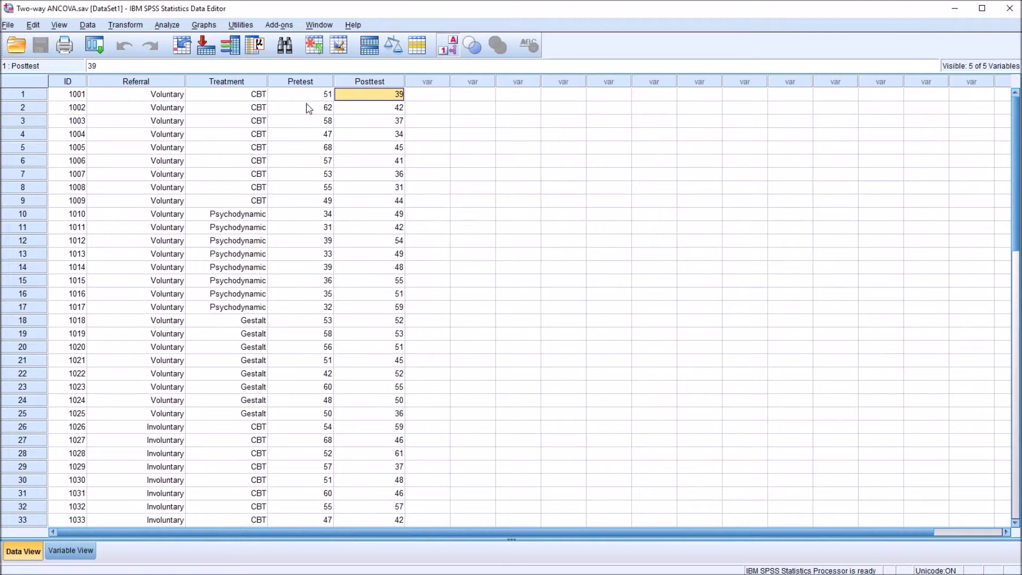
pyautogui.click(133, 81)
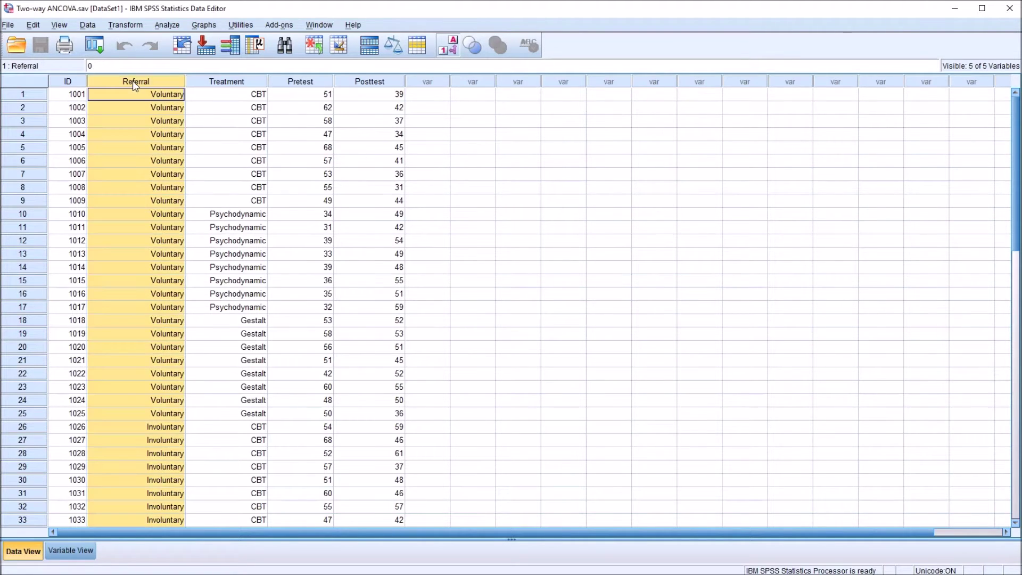
pyautogui.click(220, 83)
pyautogui.click(362, 83)
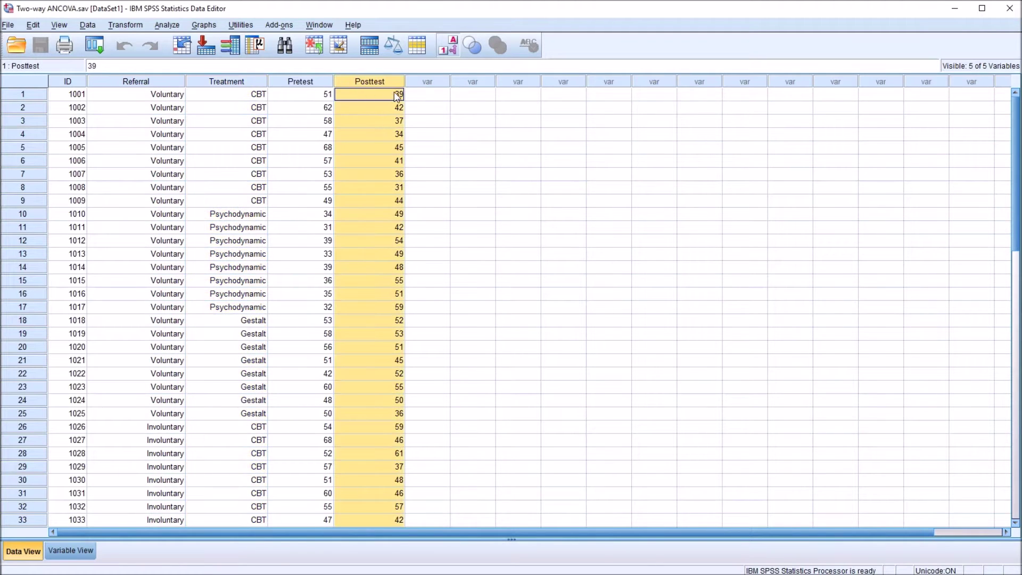
pyautogui.click(415, 96)
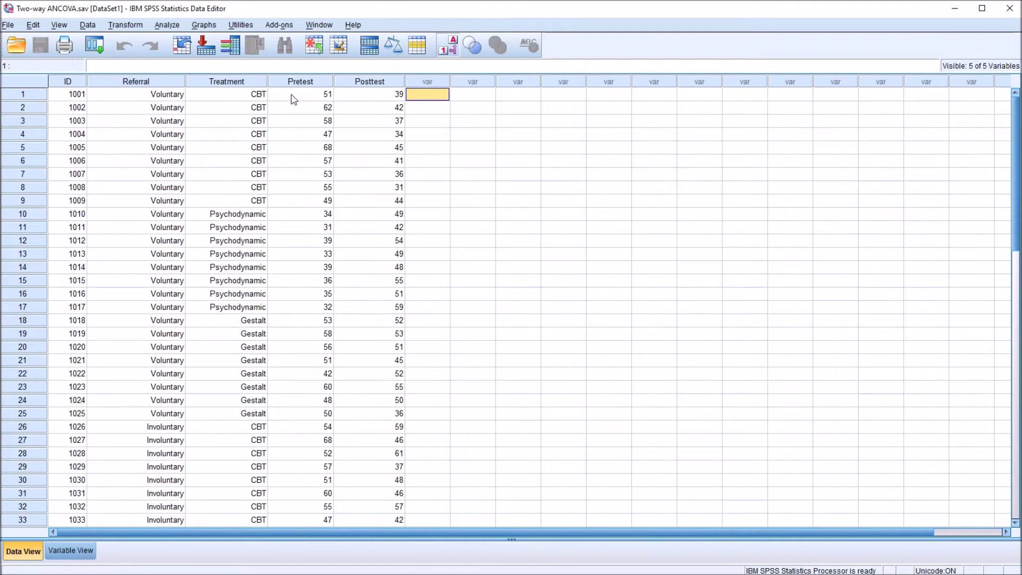
# In the Univariate dialog, make Posttest the dependent variable and add Referral and Treatment as fixed factors.
pyautogui.click(165, 25)
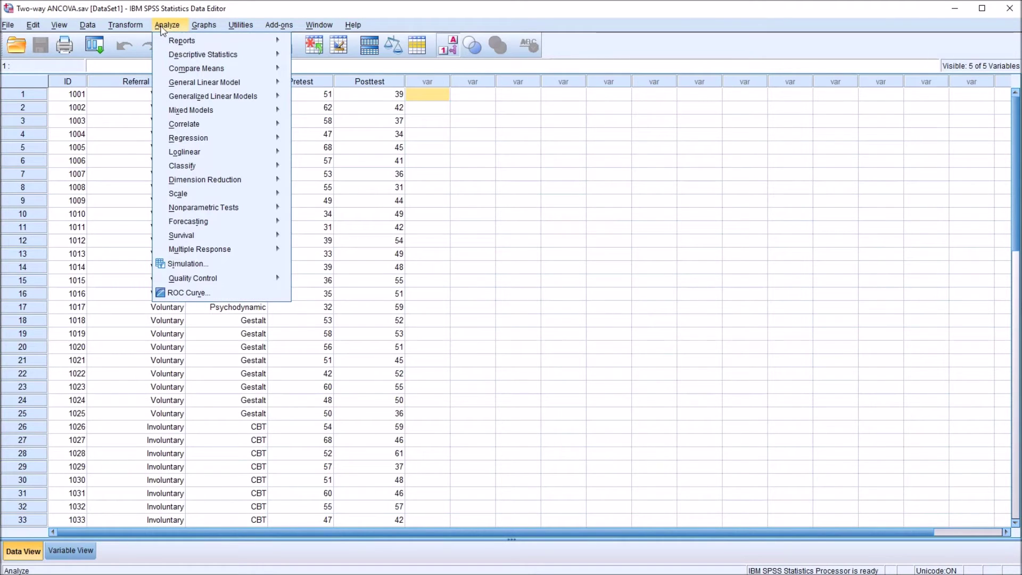
pyautogui.moveTo(188, 81)
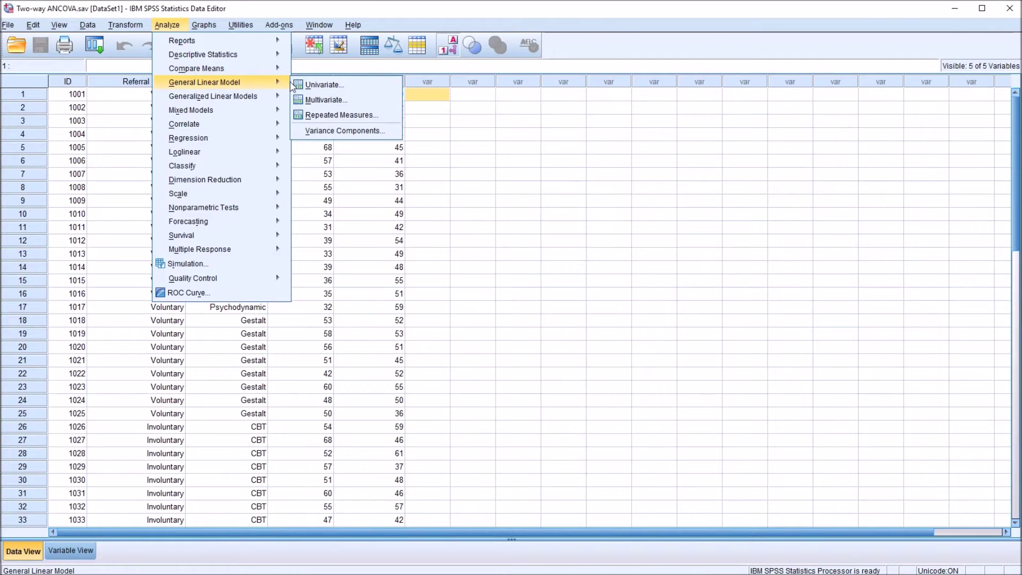
pyautogui.click(317, 85)
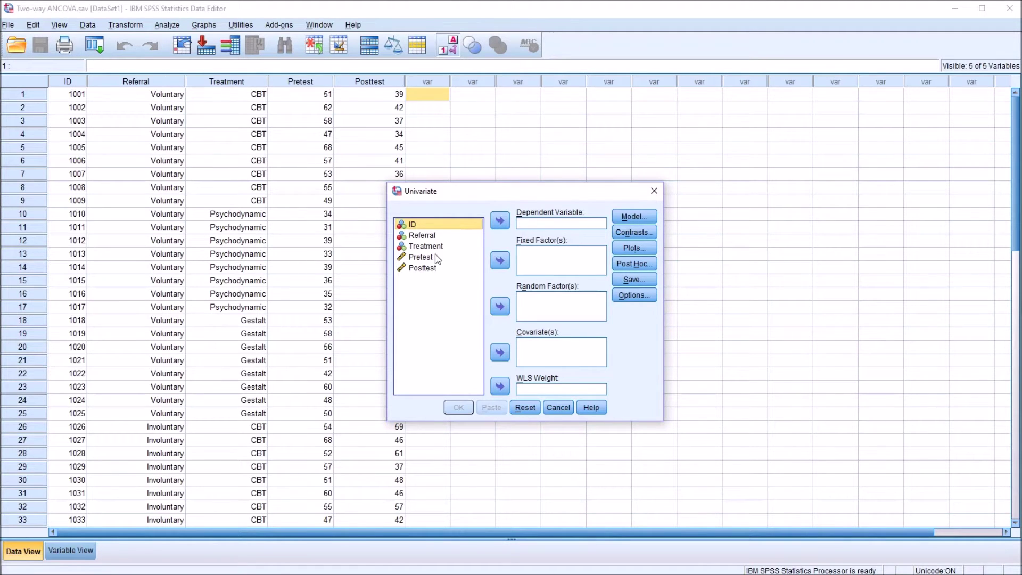
pyautogui.moveTo(423, 270); pyautogui.dragTo(530, 223)
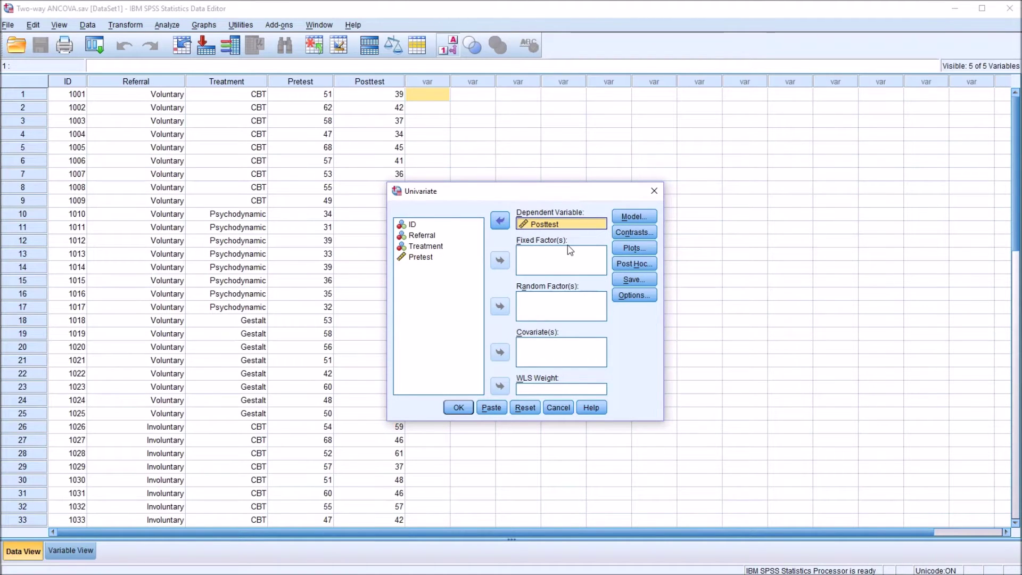
pyautogui.moveTo(430, 236); pyautogui.dragTo(529, 261)
pyautogui.moveTo(434, 235); pyautogui.dragTo(528, 270)
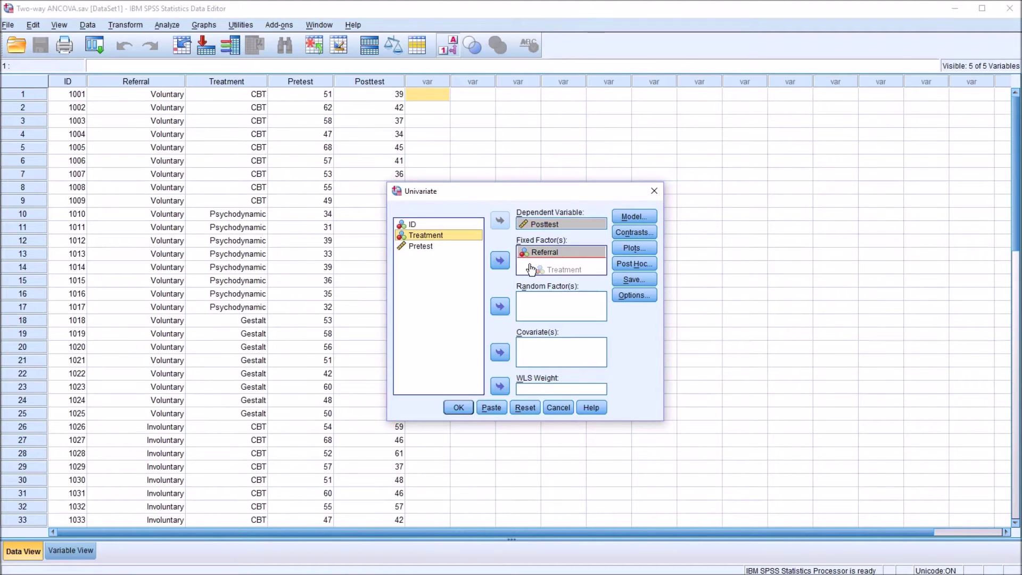
pyautogui.moveTo(531, 268); pyautogui.dragTo(530, 268)
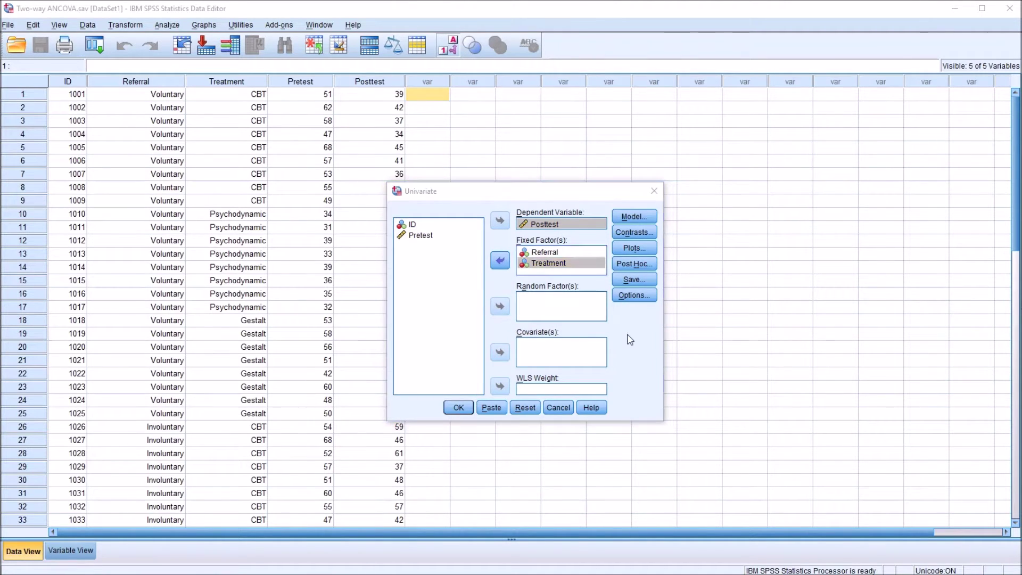
# Add a Referral*Treatment profile plot with Referral on the horizontal axis and Treatment as separate lines.
pyautogui.click(628, 252)
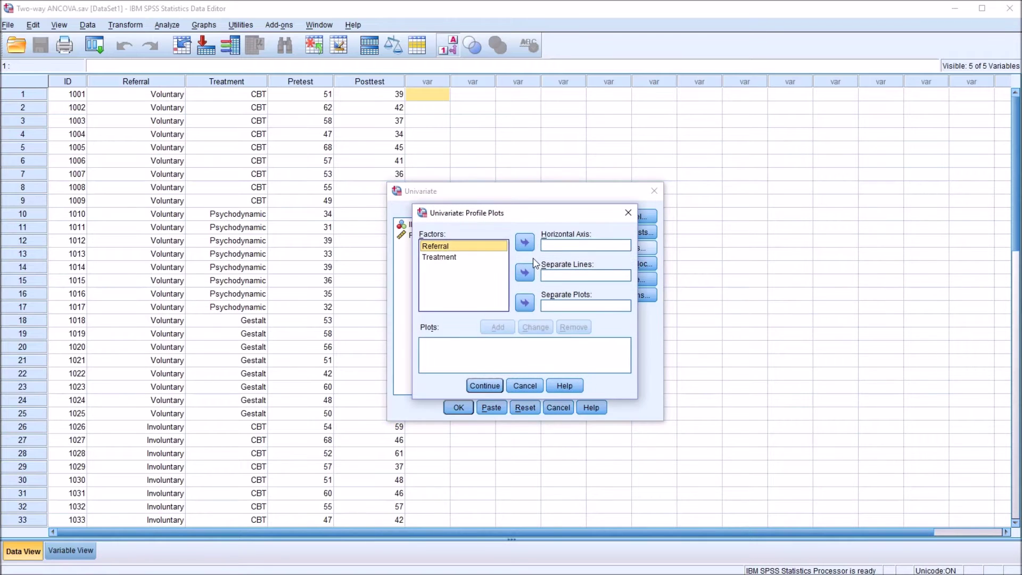
pyautogui.click(524, 242)
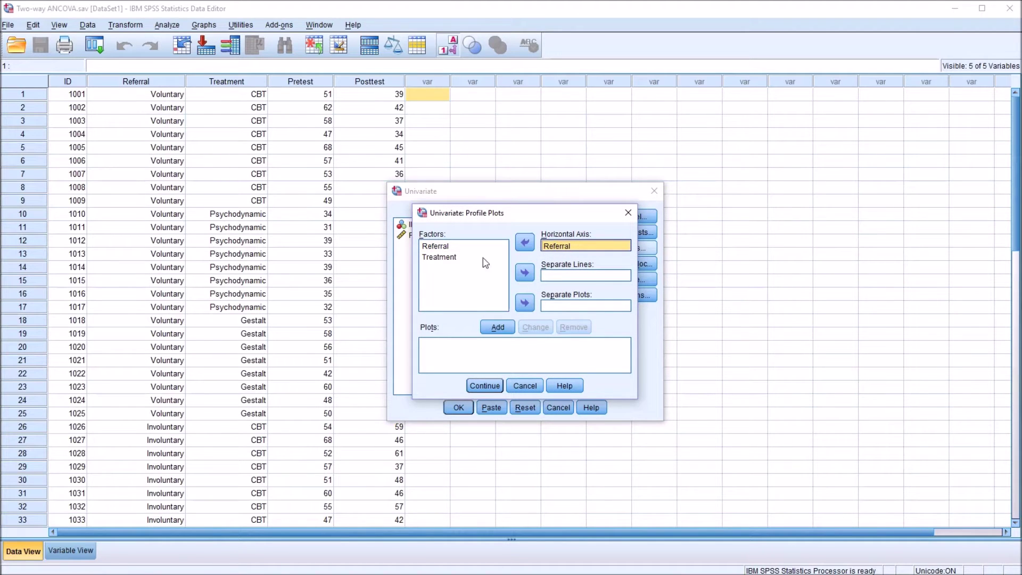
pyautogui.moveTo(453, 258); pyautogui.dragTo(581, 273)
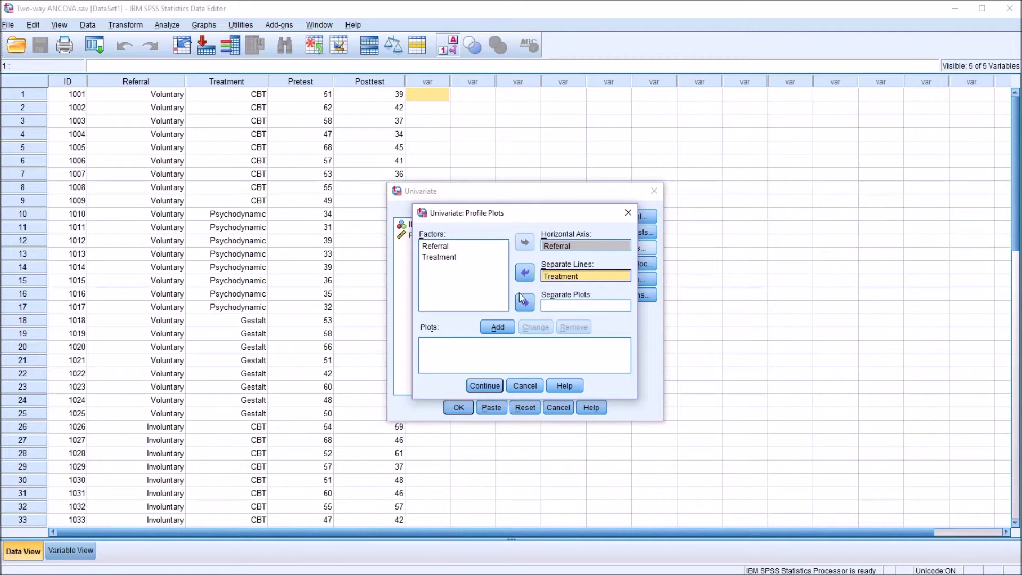
pyautogui.click(487, 329)
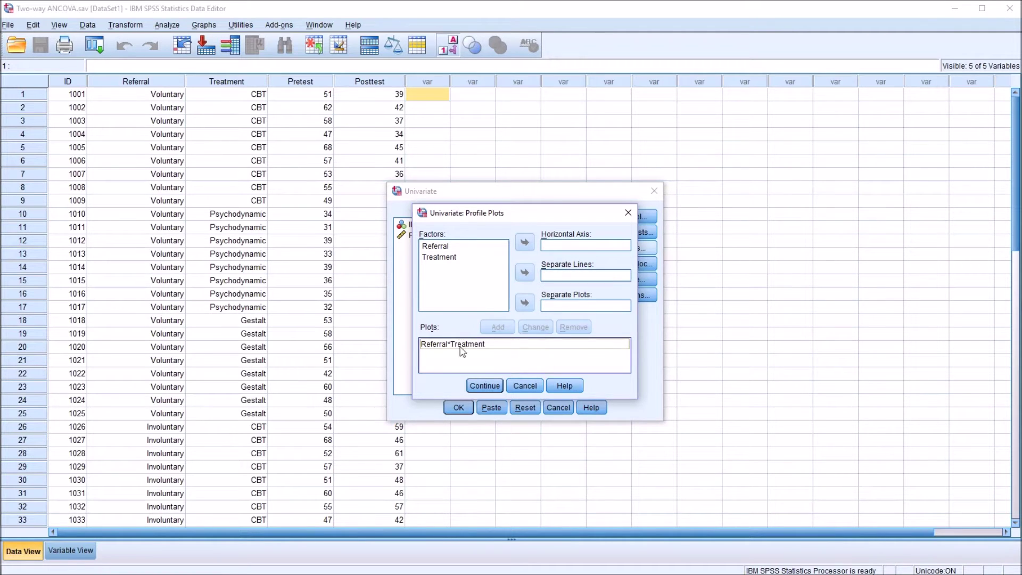
pyautogui.click(485, 387)
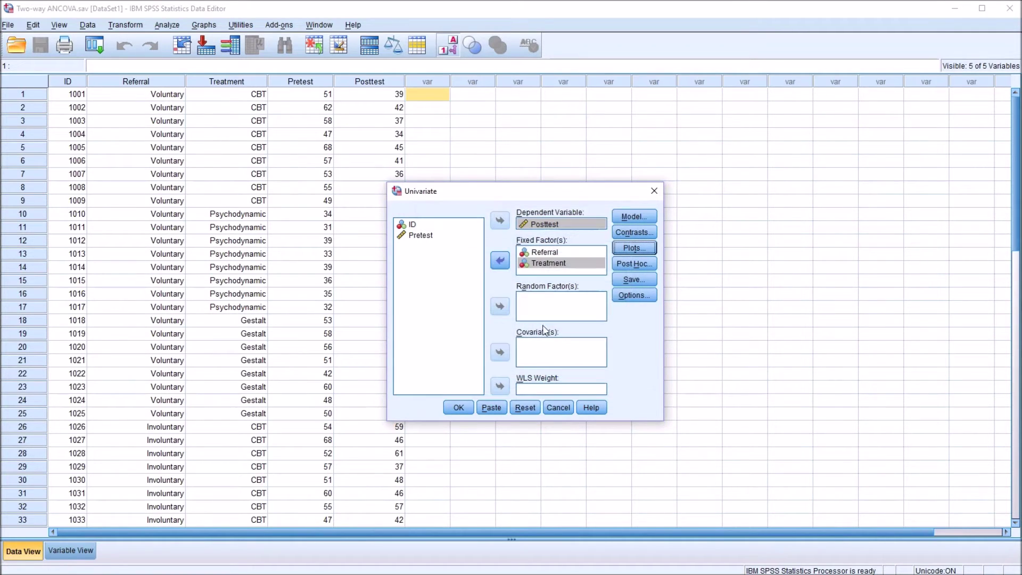
pyautogui.click(633, 263)
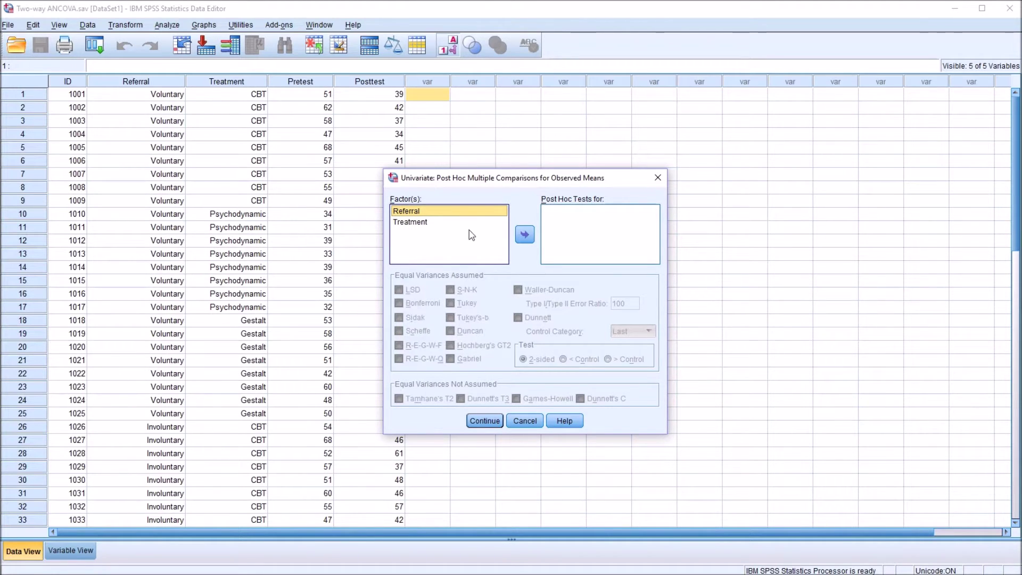
# Move Treatment into the post hoc tests list and tick Tukey.
pyautogui.click(413, 221)
pyautogui.click(525, 234)
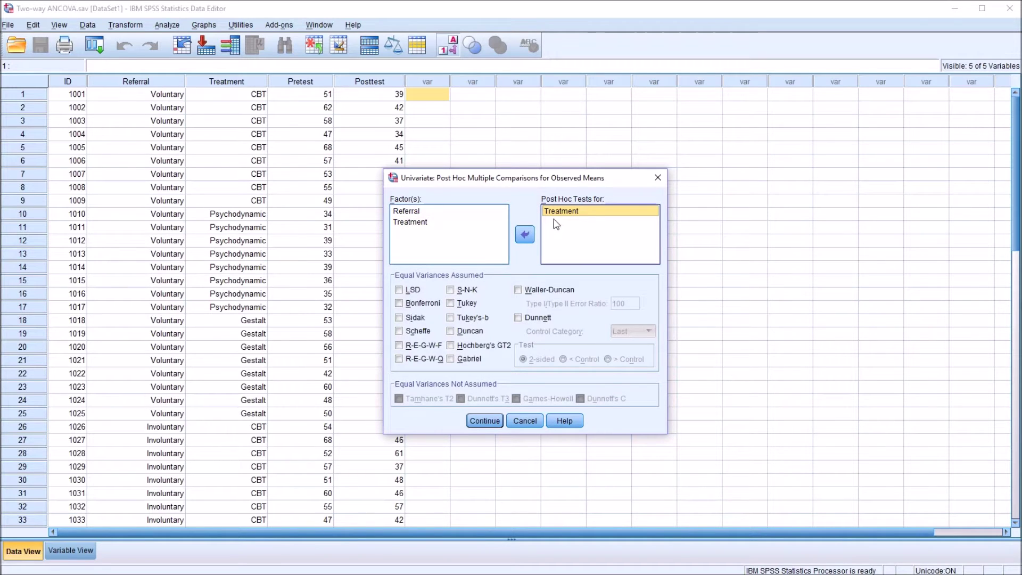
pyautogui.click(451, 303)
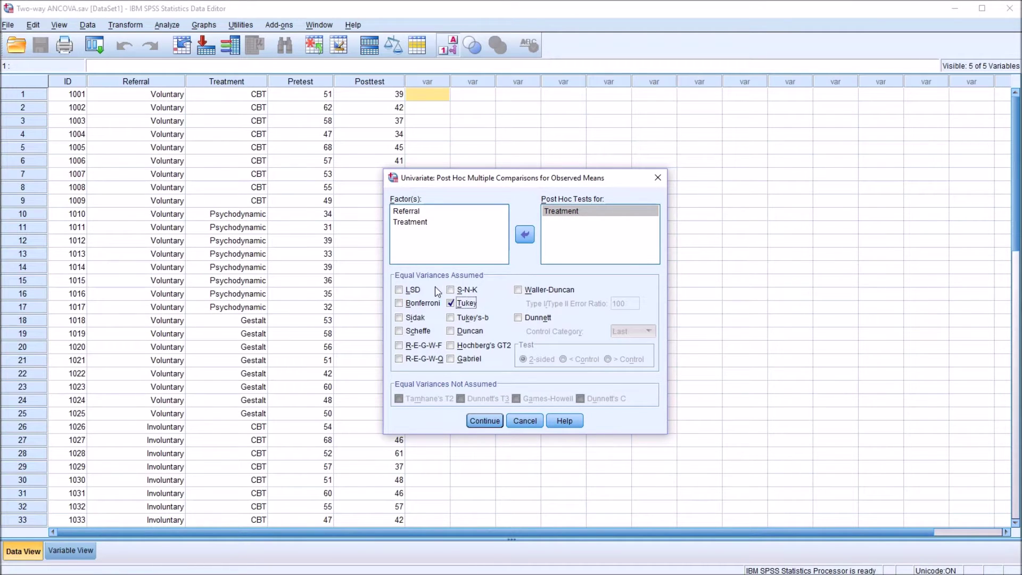
pyautogui.click(484, 421)
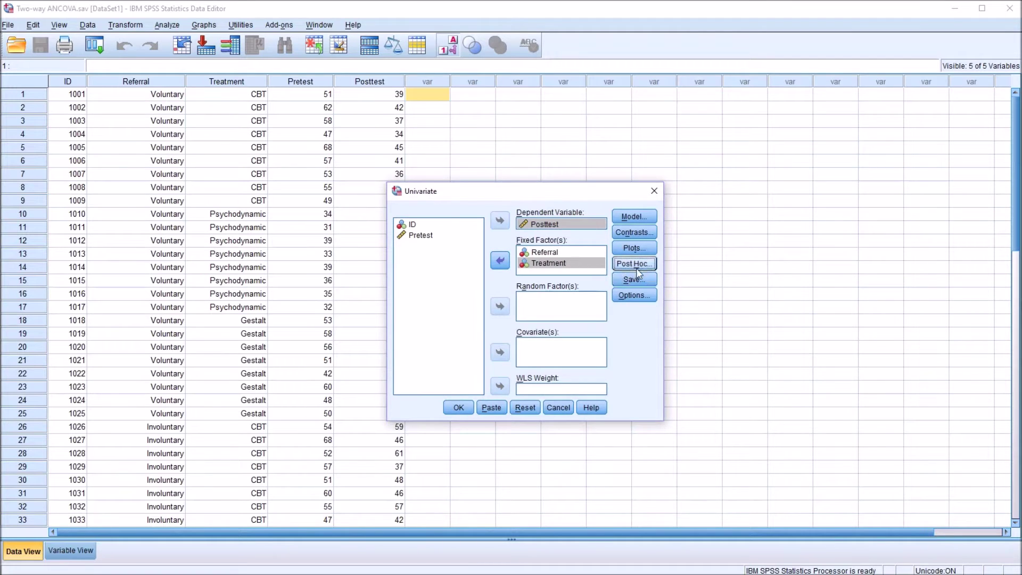
# Display marginal means for Referral, Treatment and Referral*Treatment, comparing main effects with Bonferroni adjustment.
pyautogui.click(633, 294)
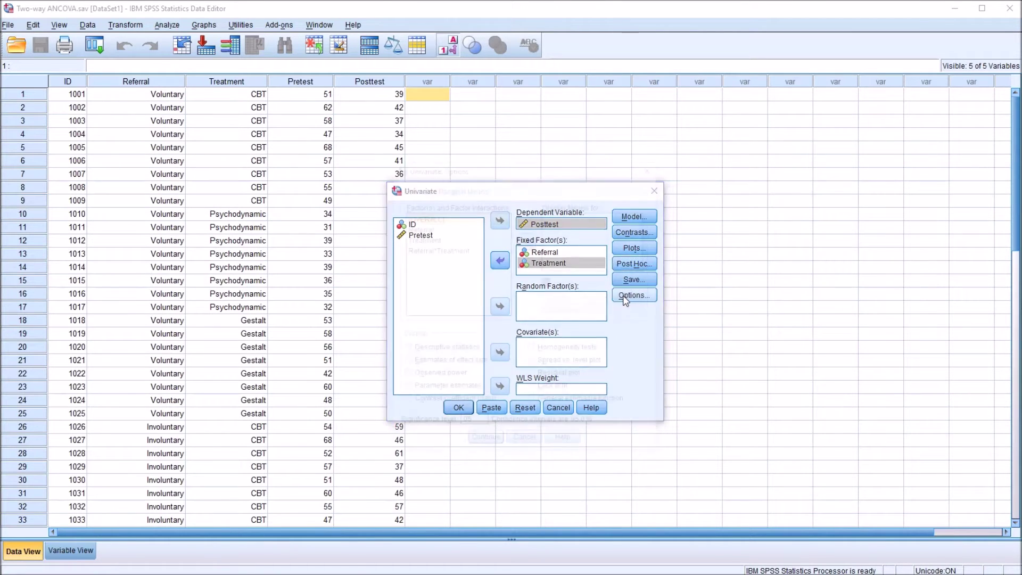
pyautogui.doubleClick(432, 229)
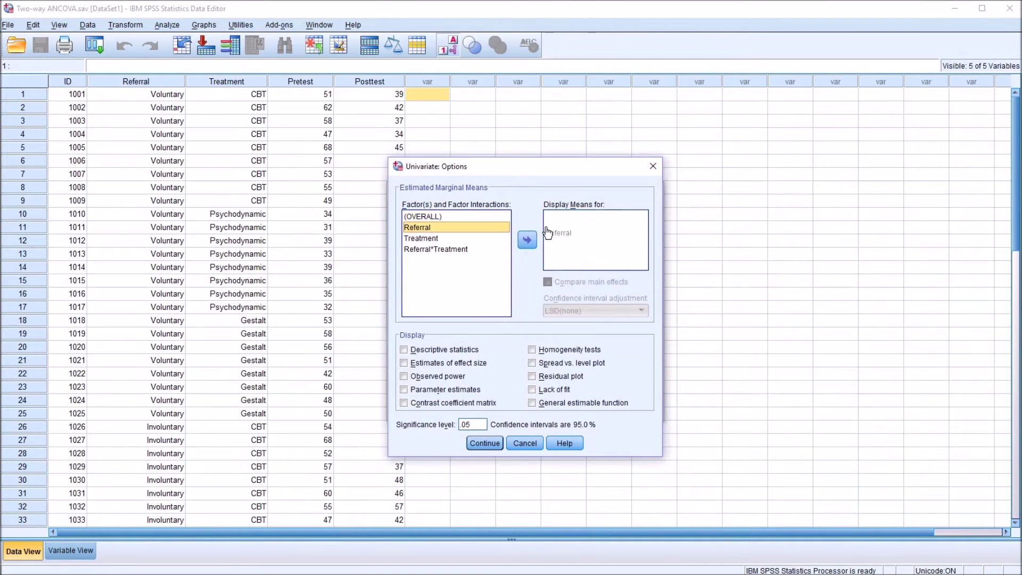
pyautogui.moveTo(428, 240); pyautogui.dragTo(564, 235)
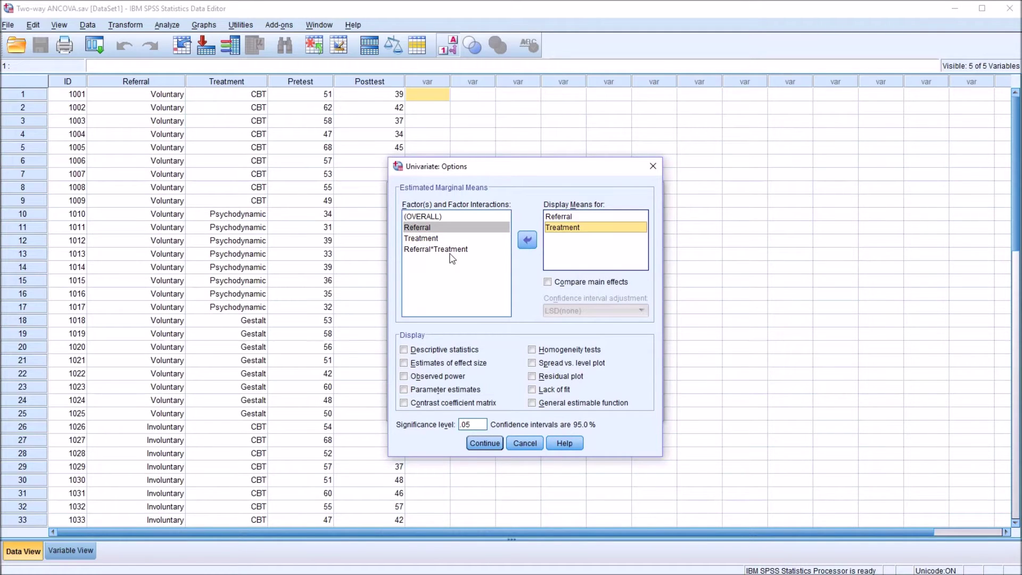
pyautogui.moveTo(452, 250); pyautogui.dragTo(560, 249)
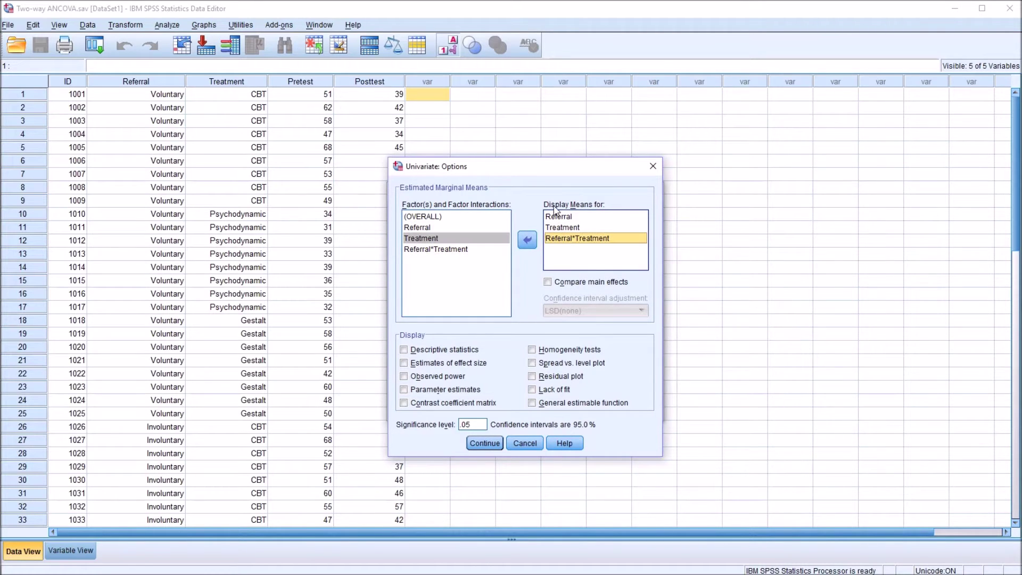
pyautogui.click(555, 283)
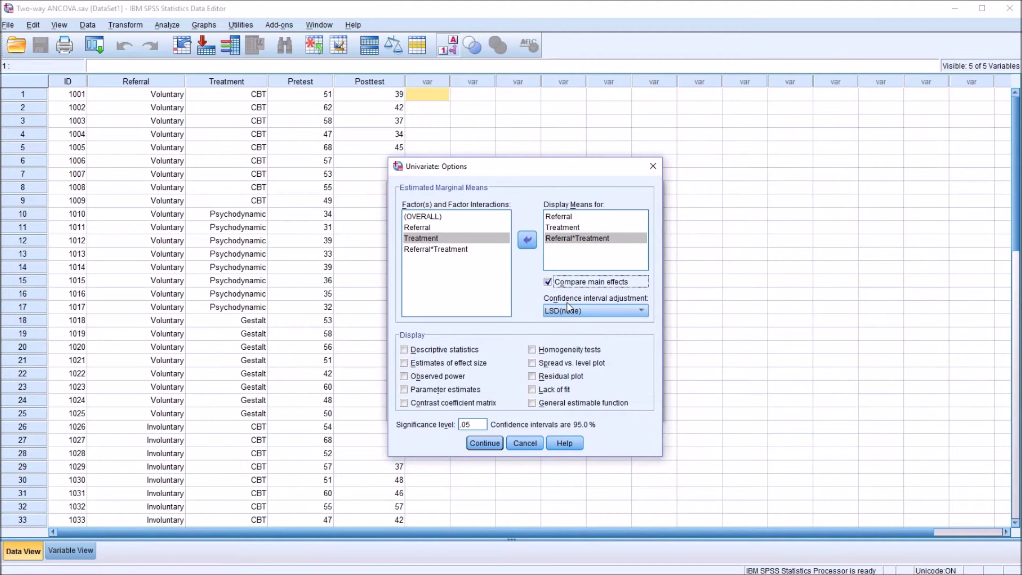
pyautogui.click(643, 311)
pyautogui.click(617, 332)
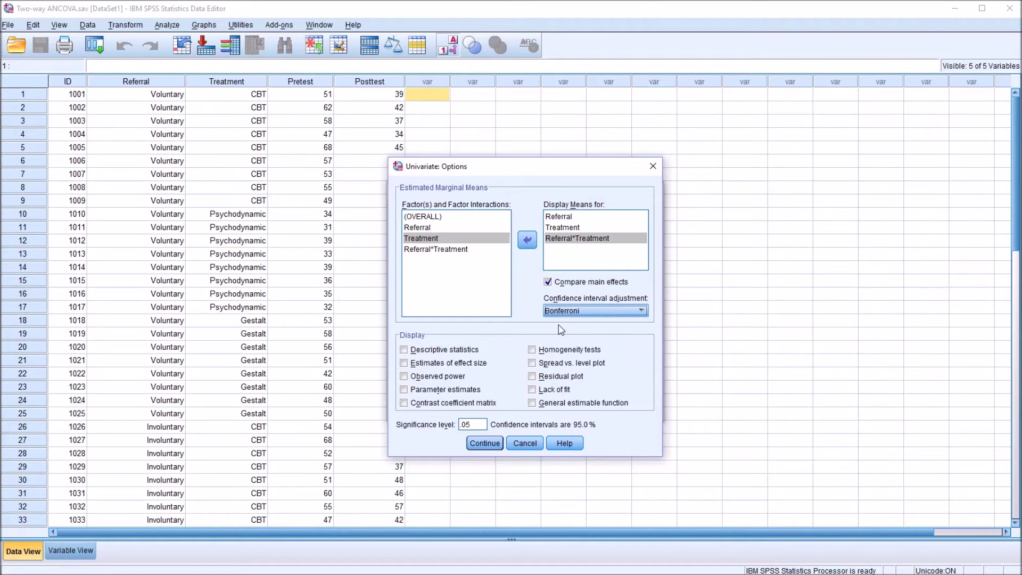
# Include descriptive statistics, effect size, observed power and homogeneity tests, then run the analysis.
pyautogui.click(404, 350)
pyautogui.click(404, 363)
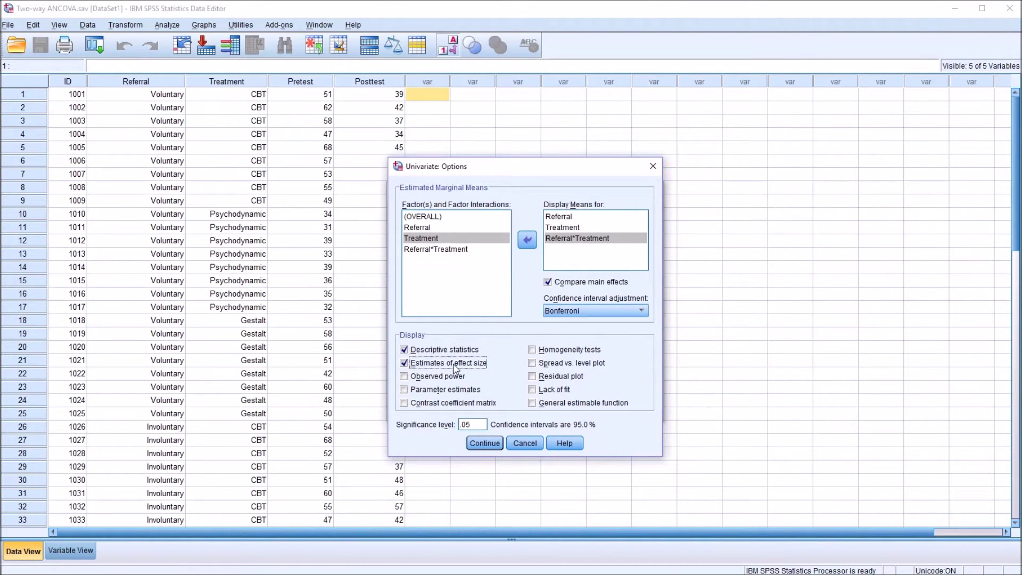
pyautogui.click(405, 376)
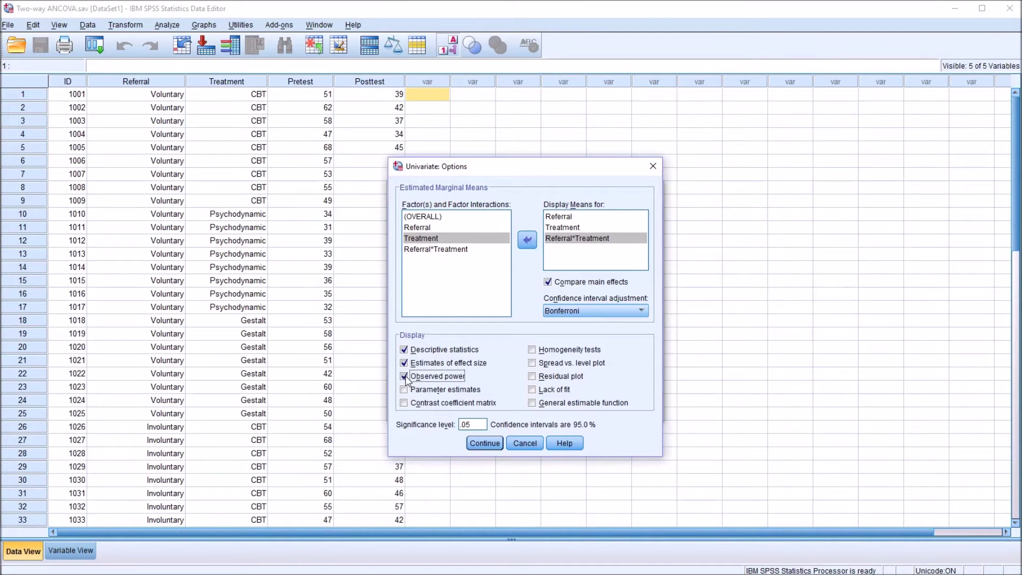
pyautogui.click(532, 350)
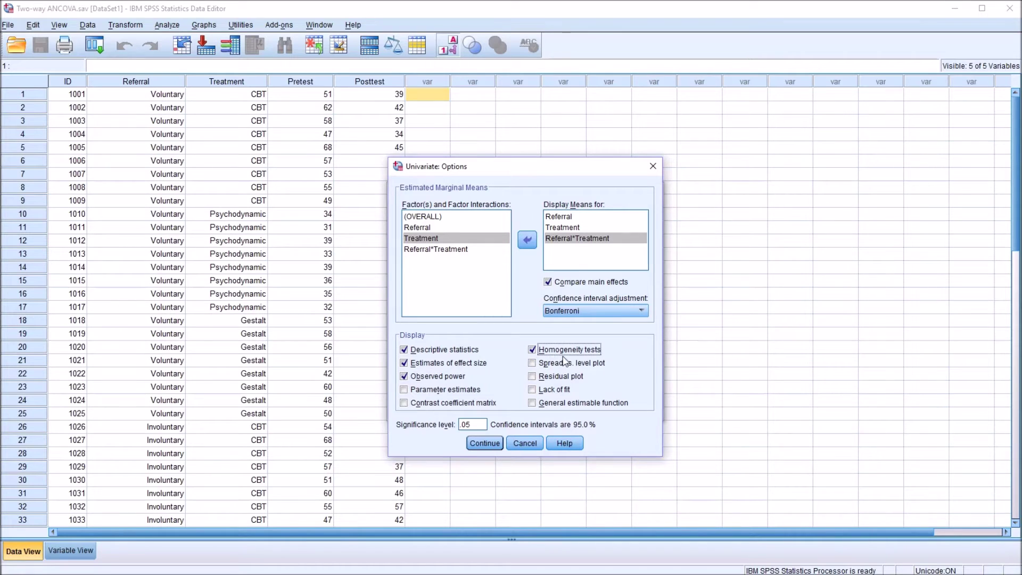
pyautogui.click(482, 442)
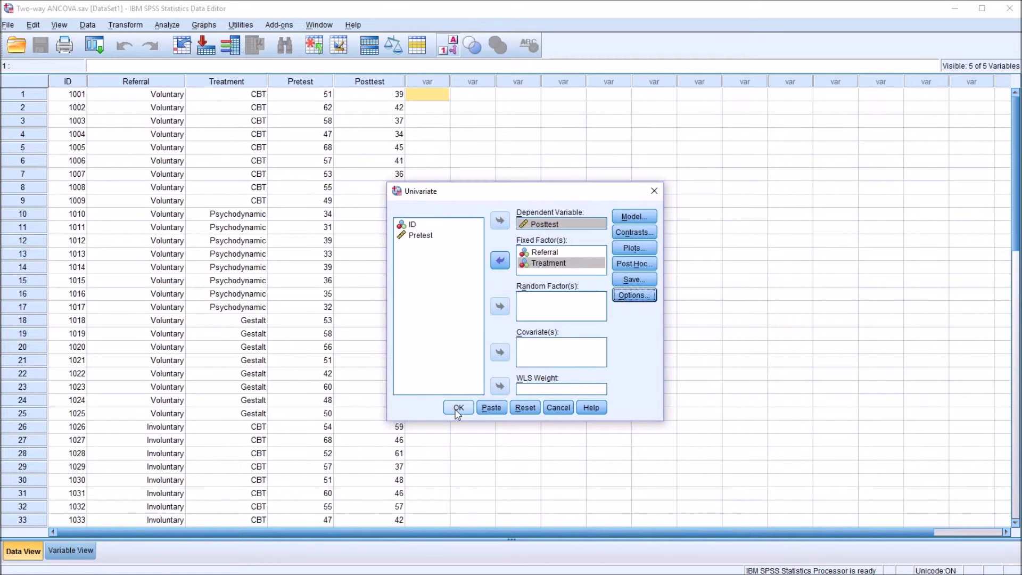
pyautogui.click(457, 412)
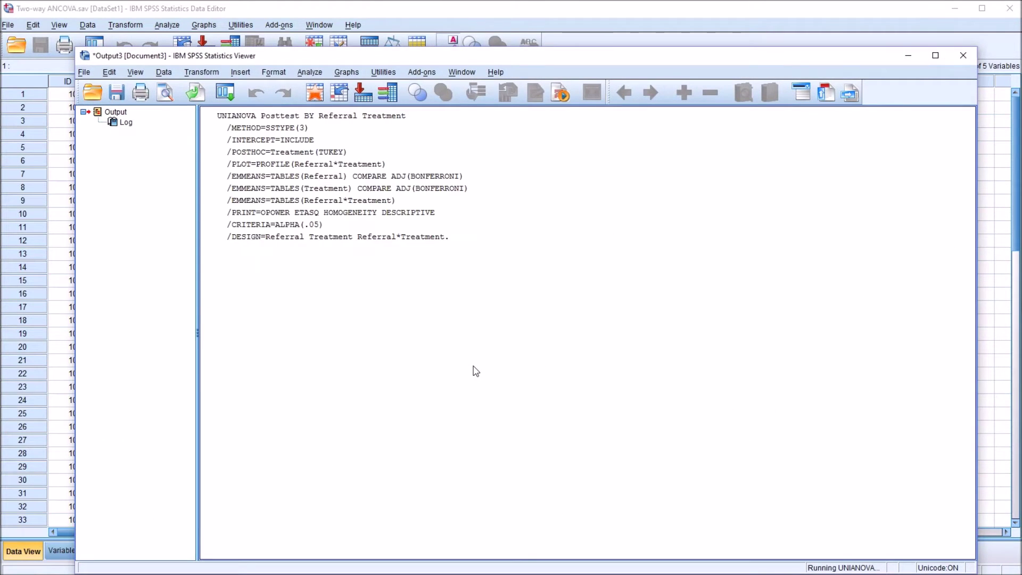
# Scroll the output to Tests of Between-Subjects Effects: Treatment Sig. .013, interaction .037.
pyautogui.moveTo(482, 58); pyautogui.dragTo(482, 32)
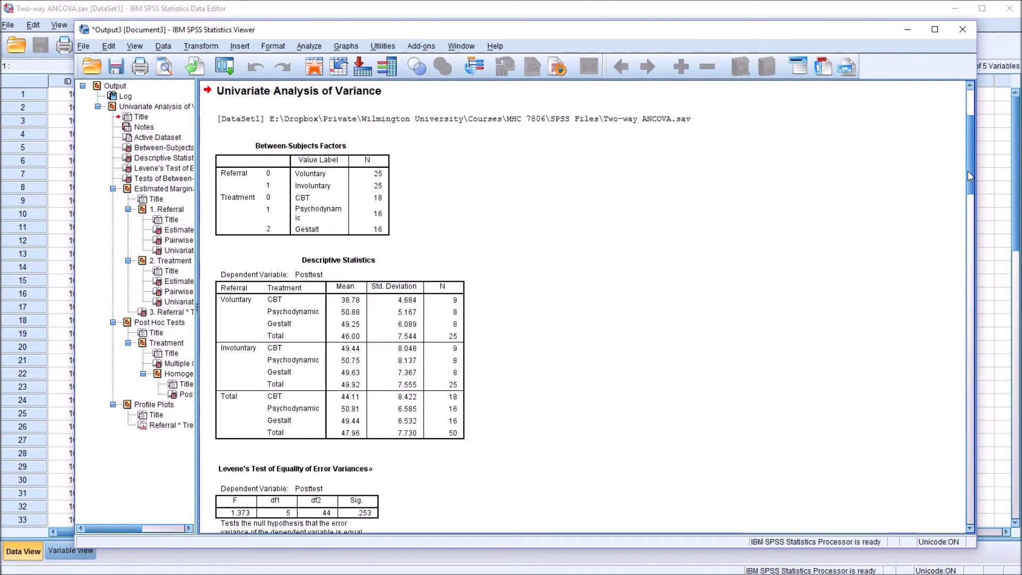
pyautogui.moveTo(969, 177); pyautogui.dragTo(956, 214)
pyautogui.scroll(-4, 956, 214)
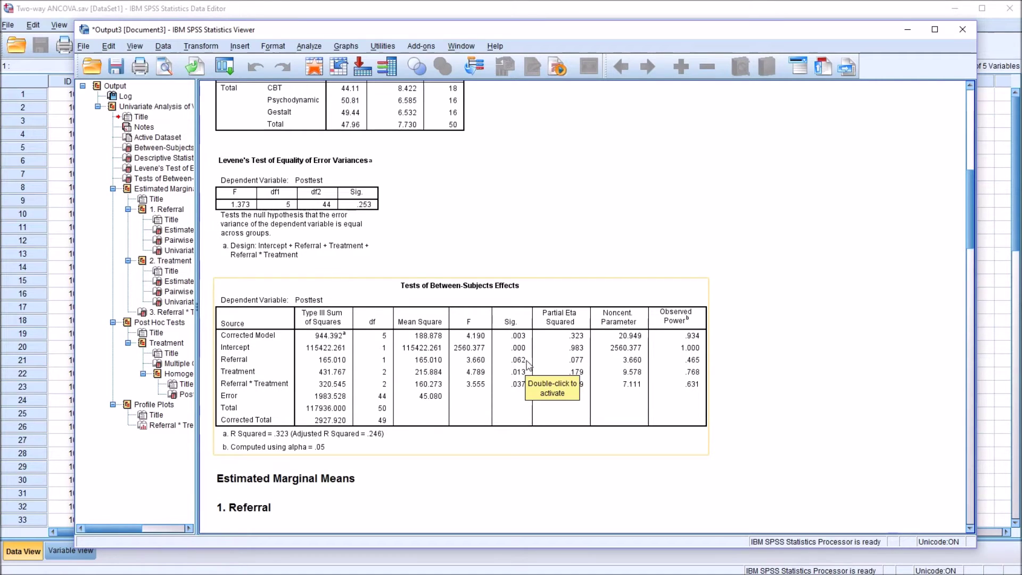
pyautogui.click(799, 453)
pyautogui.click(692, 442)
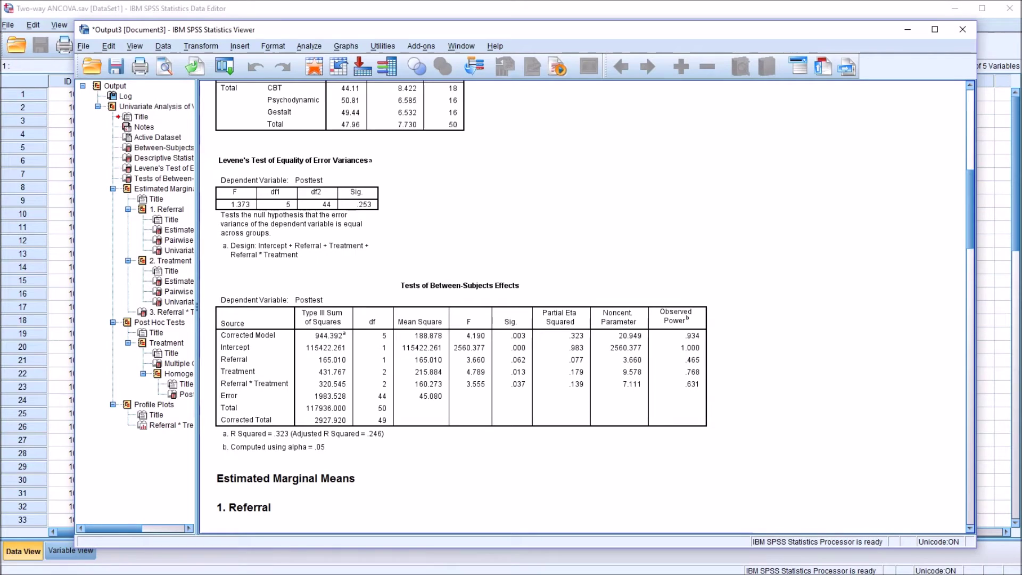
pyautogui.click(532, 36)
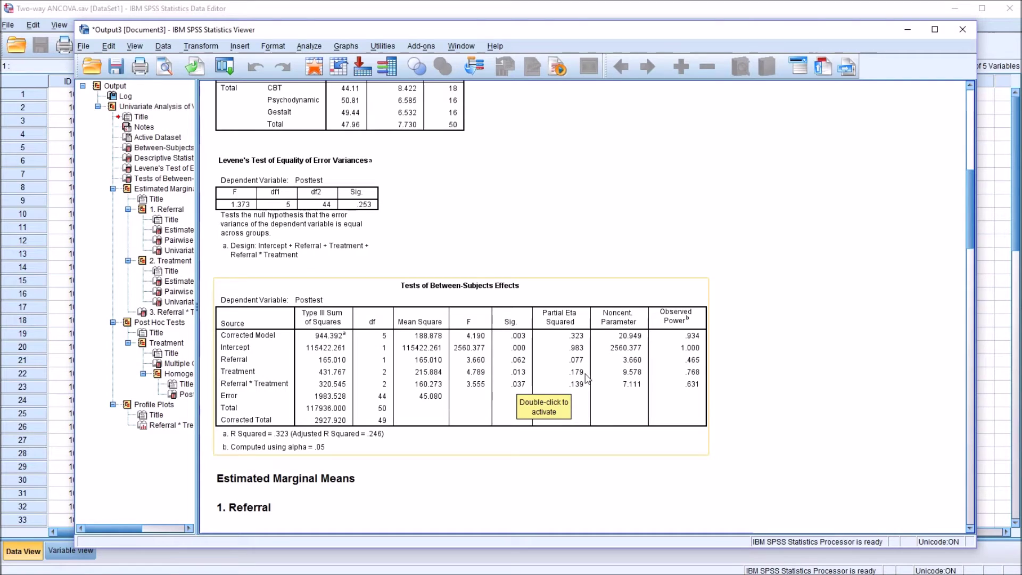
# From the Data Editor, reopen Univariate and add Pretest as the covariate.
pyautogui.click(375, 11)
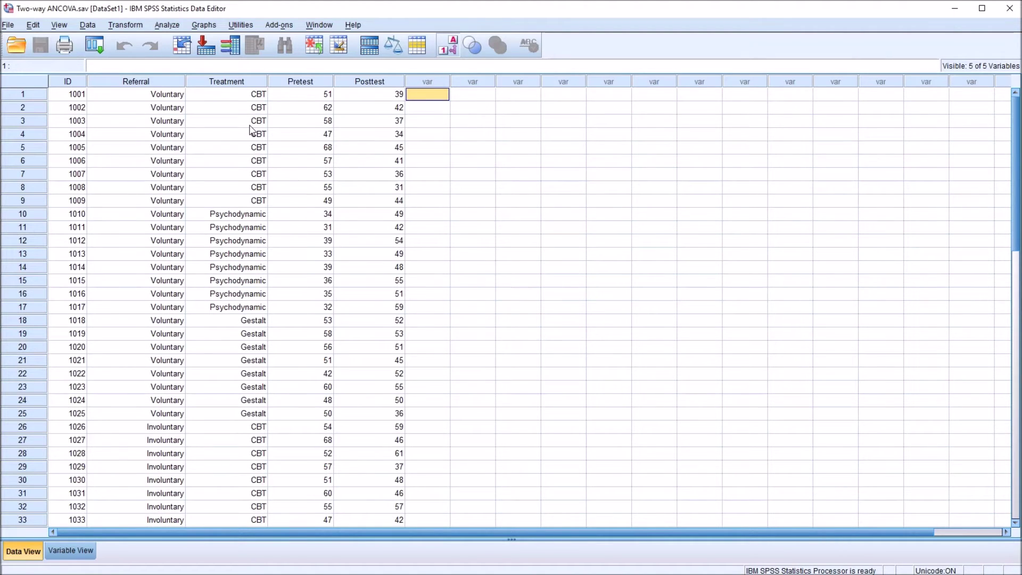
pyautogui.click(166, 25)
pyautogui.moveTo(190, 87)
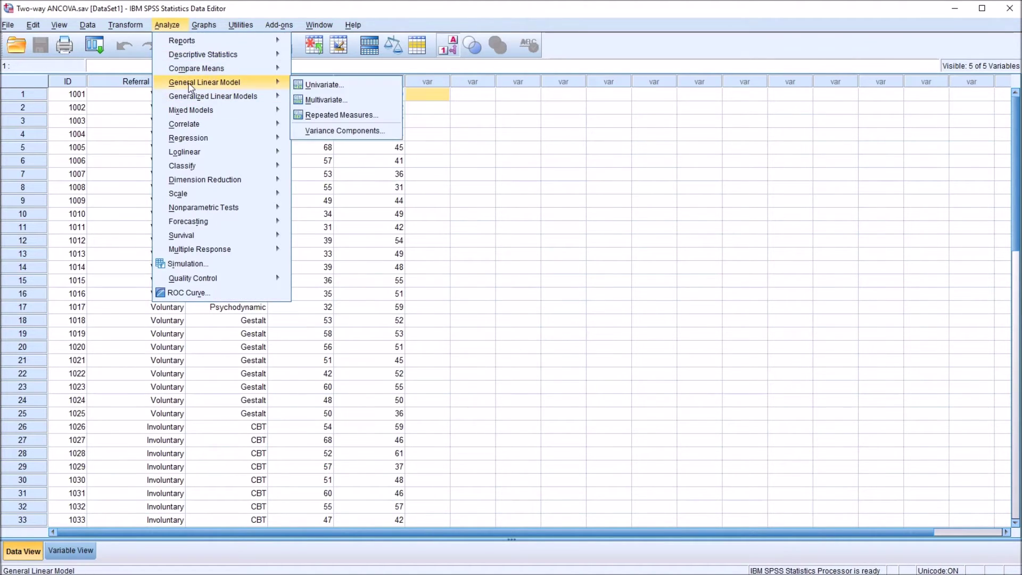
pyautogui.click(318, 85)
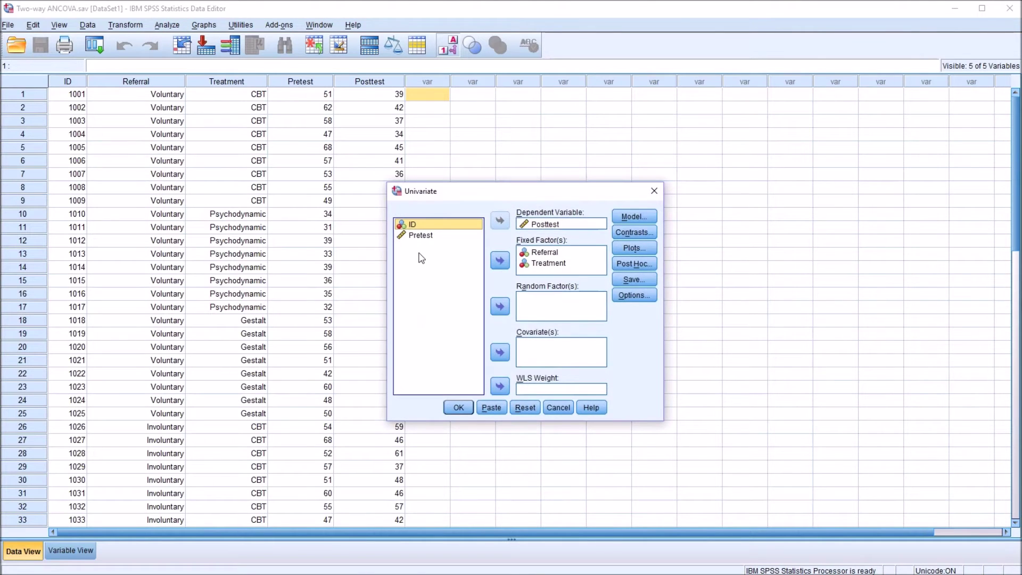
pyautogui.moveTo(426, 242); pyautogui.dragTo(534, 356)
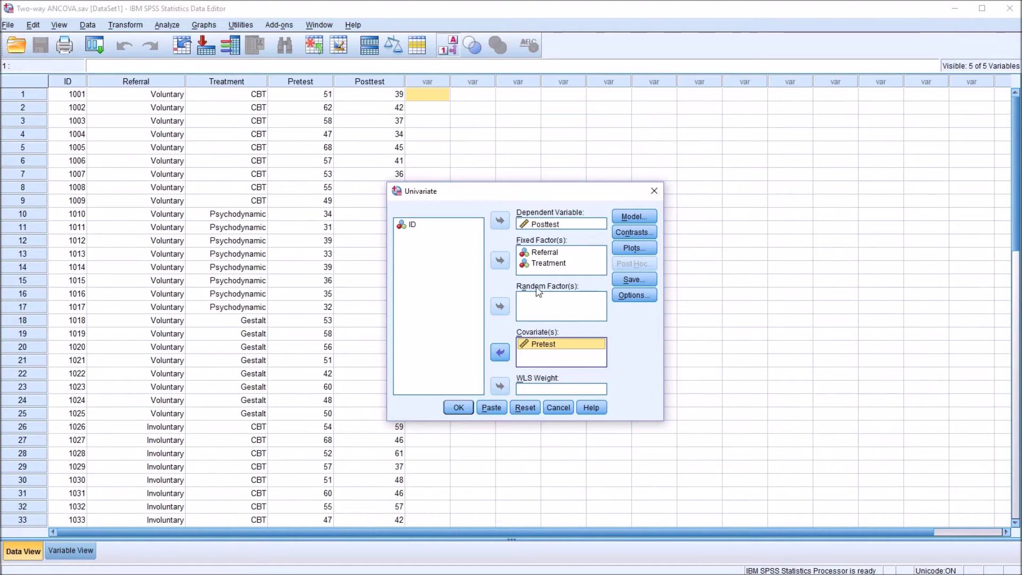
# Switch the Univariate model to Custom and select among the Referral, Treatment and Pretest factors.
pyautogui.click(629, 219)
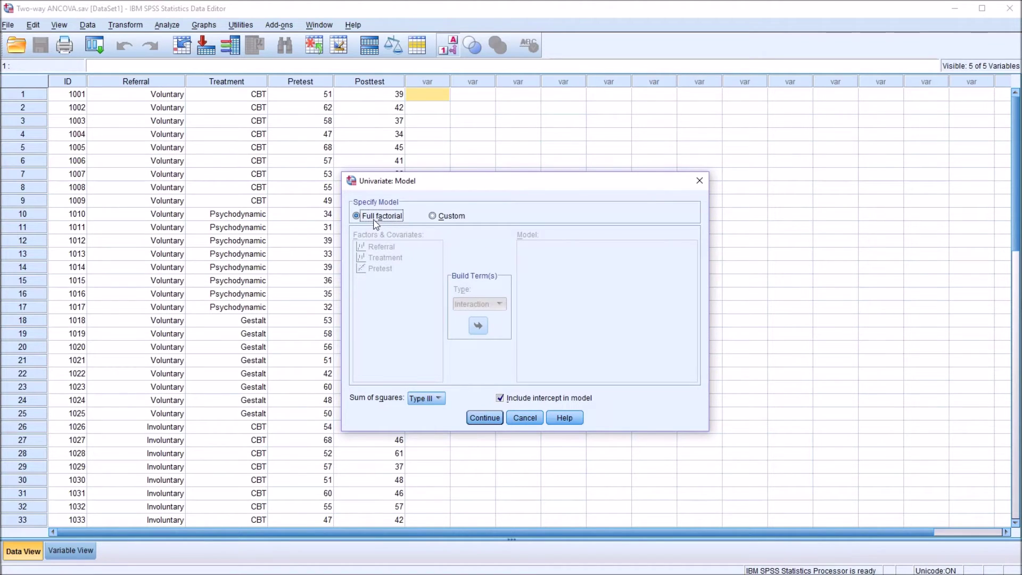
pyautogui.click(432, 217)
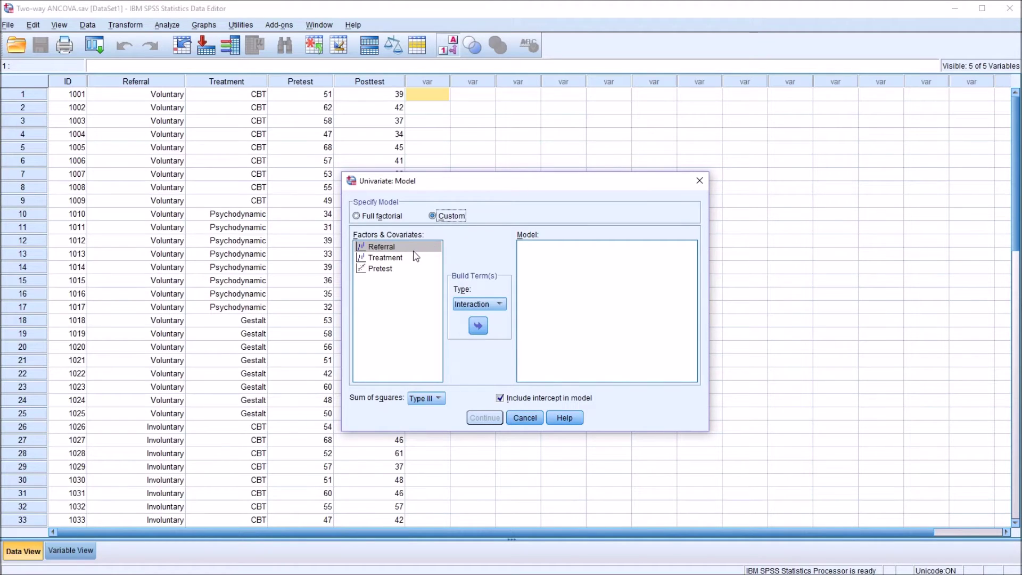
pyautogui.click(378, 248)
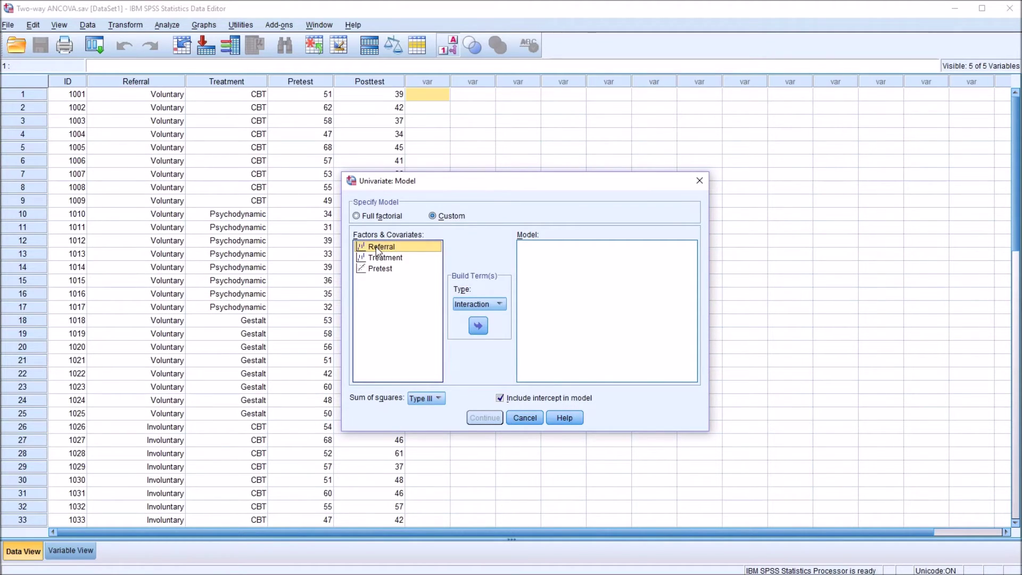
pyautogui.click(385, 258)
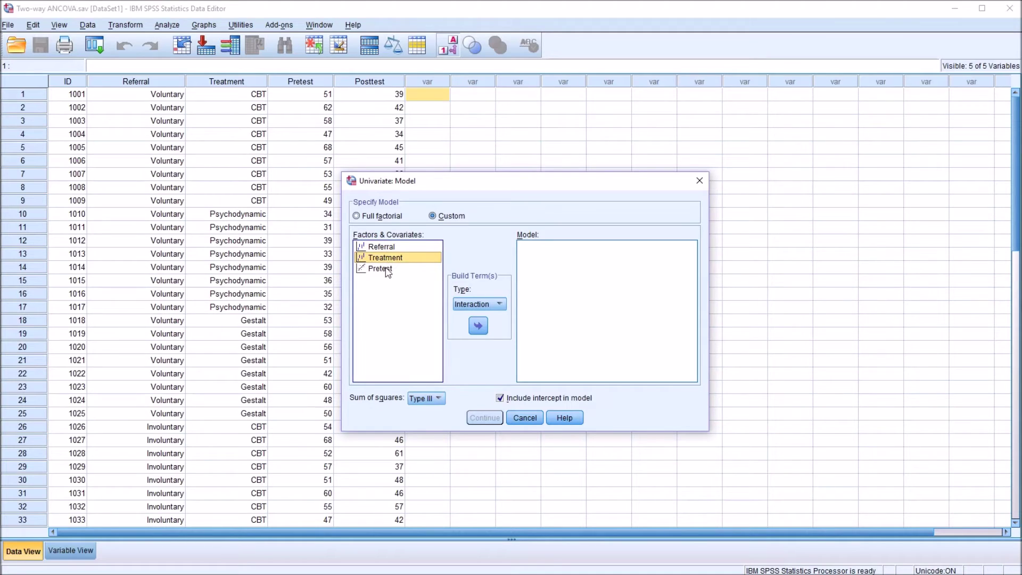
pyautogui.click(385, 270)
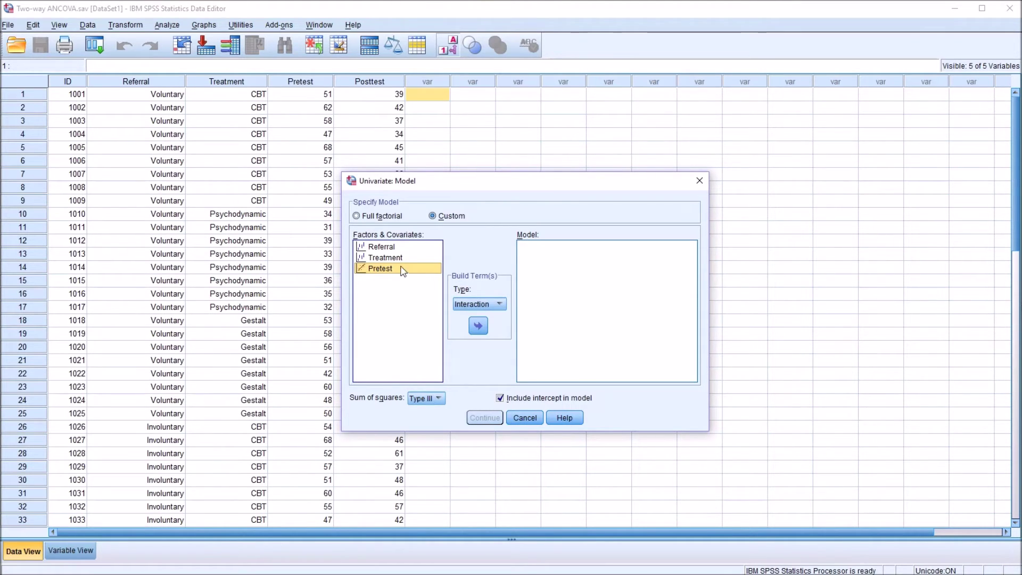
pyautogui.click(382, 249)
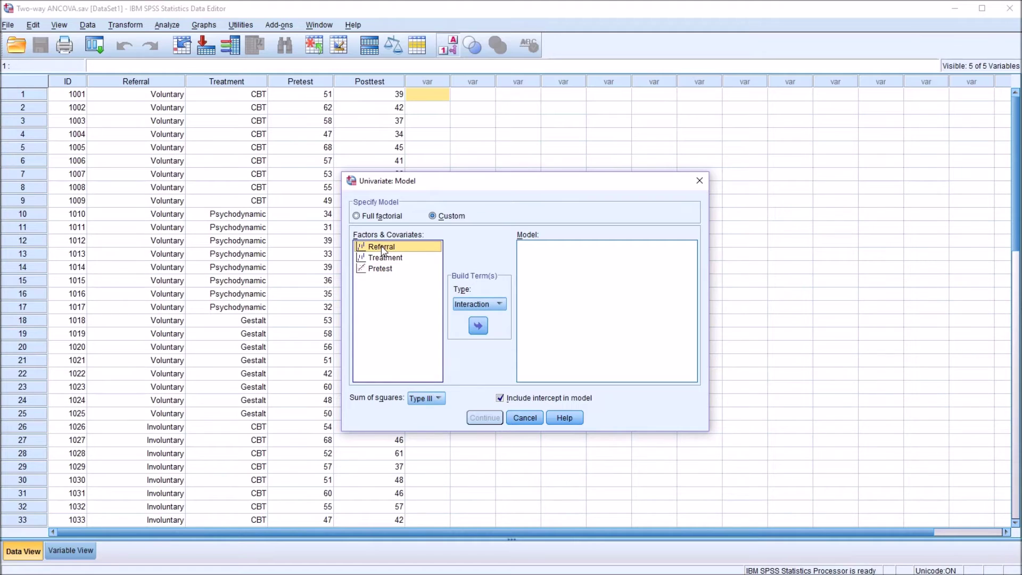
pyautogui.click(389, 258)
pyautogui.click(386, 271)
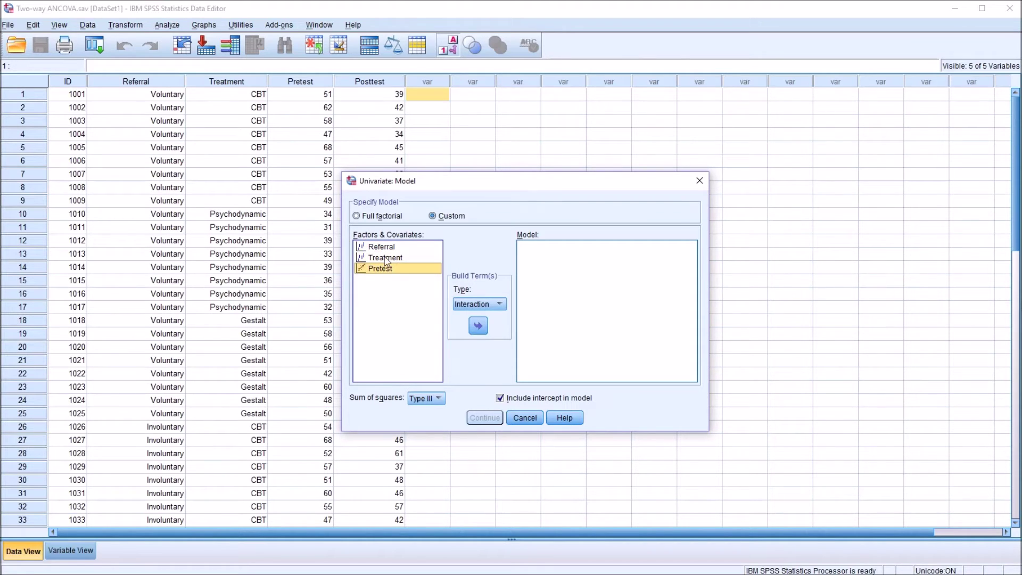
pyautogui.click(383, 258)
pyautogui.click(381, 248)
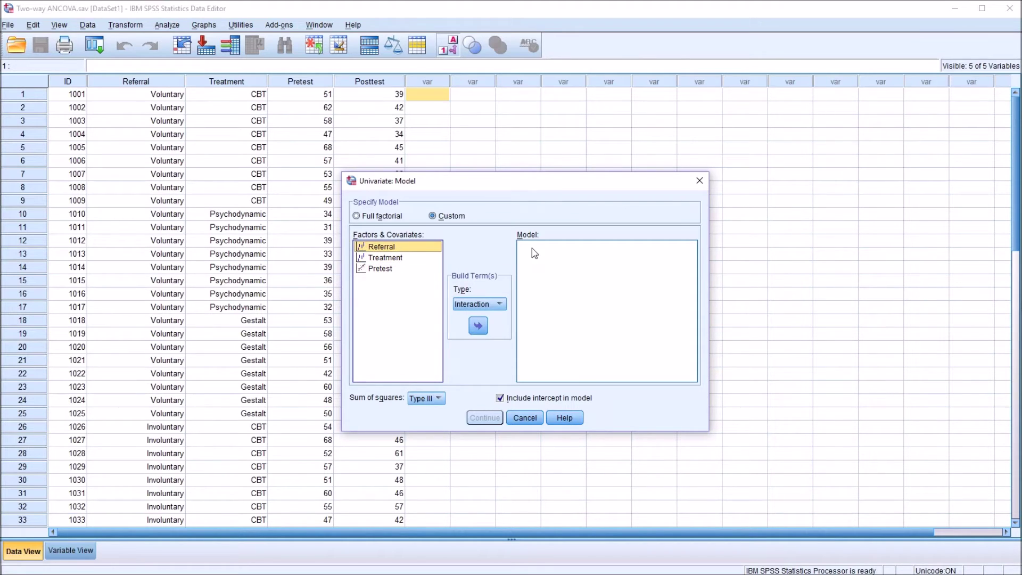
# Add Referral*Treatment, Pretest*Referral, Pretest*Treatment and Pretest*Referral*Treatment interaction terms to the model.
pyautogui.keyDown('ctrl'); pyautogui.click(393, 271); pyautogui.keyUp('ctrl')
pyautogui.keyDown('ctrl'); pyautogui.click(398, 259); pyautogui.keyUp('ctrl')
pyautogui.click(477, 326)
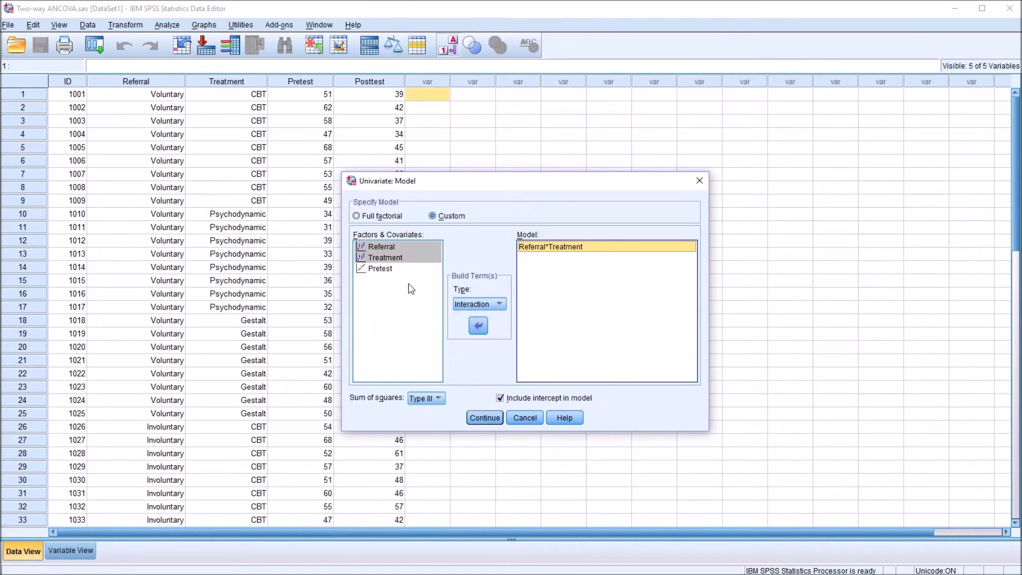
pyautogui.click(385, 261)
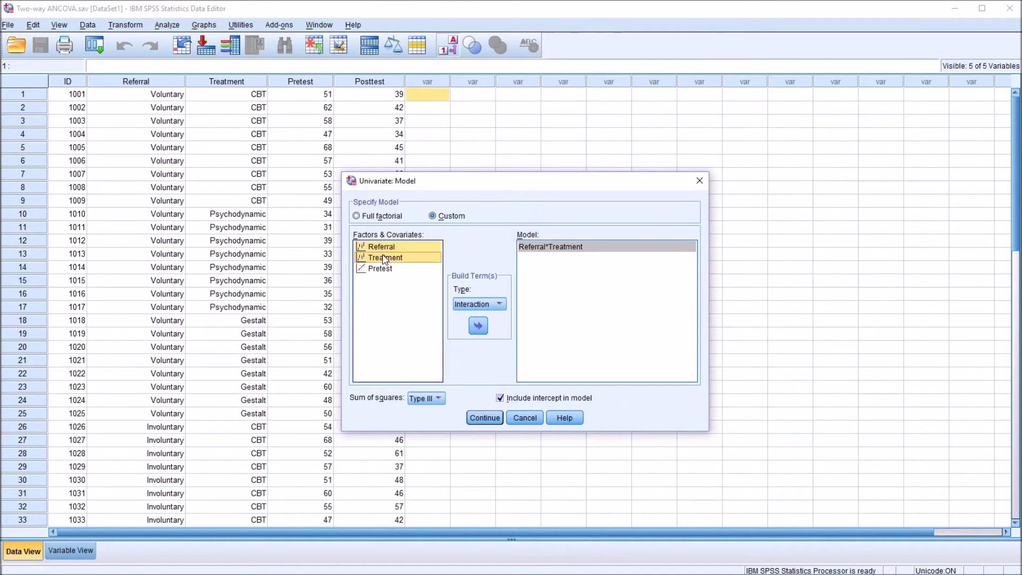
pyautogui.click(384, 248)
pyautogui.keyDown('ctrl'); pyautogui.click(384, 269); pyautogui.keyUp('ctrl')
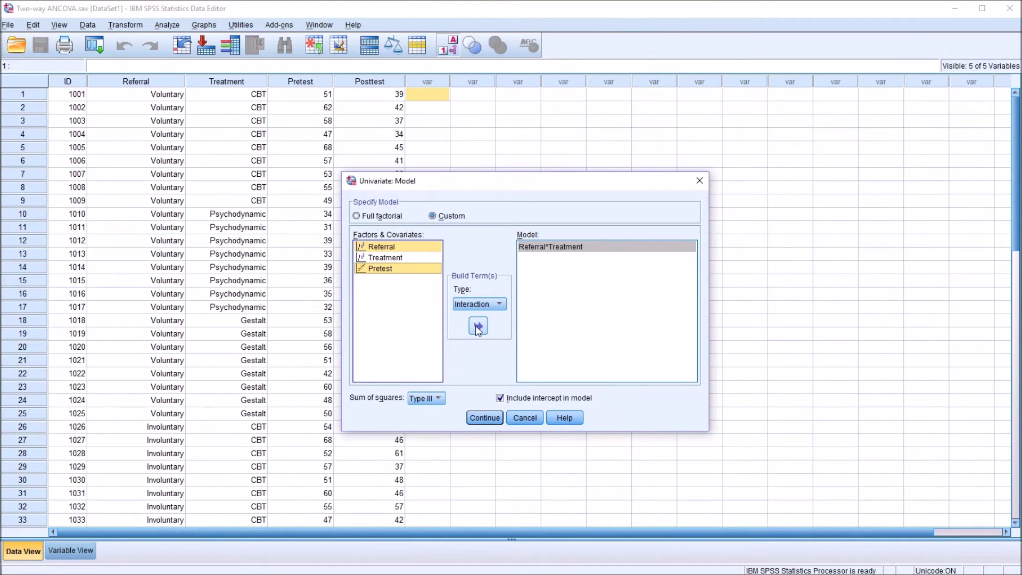
pyautogui.click(478, 326)
pyautogui.click(387, 259)
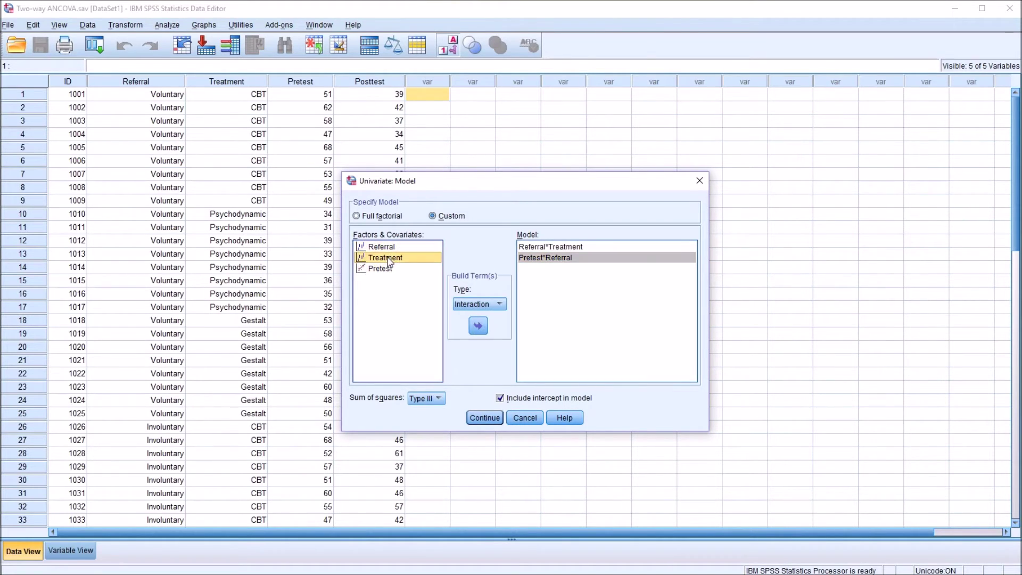
pyautogui.keyDown('ctrl'); pyautogui.click(385, 269); pyautogui.keyUp('ctrl')
pyautogui.click(477, 325)
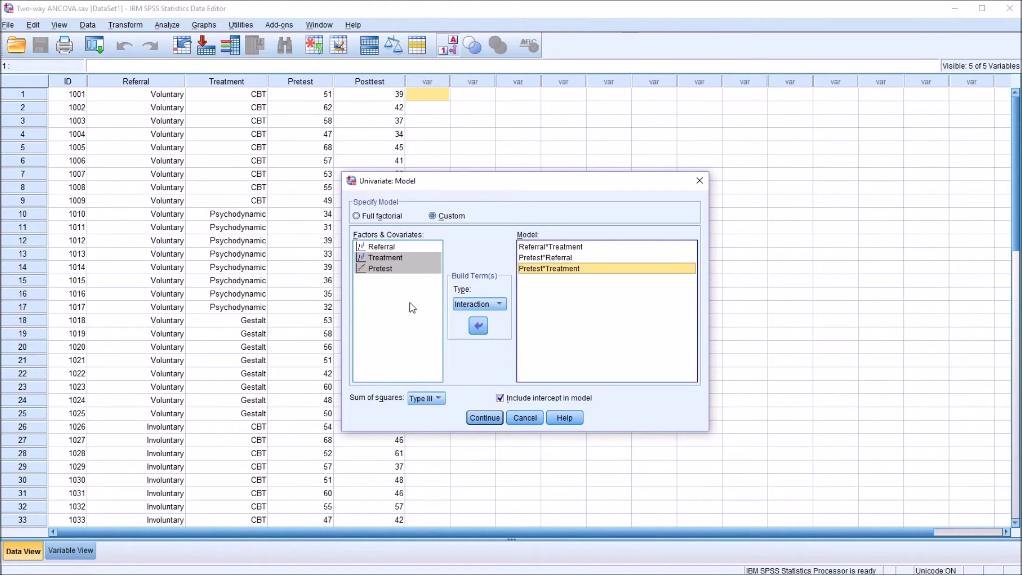
pyautogui.keyDown('ctrl'); pyautogui.click(379, 249); pyautogui.keyUp('ctrl')
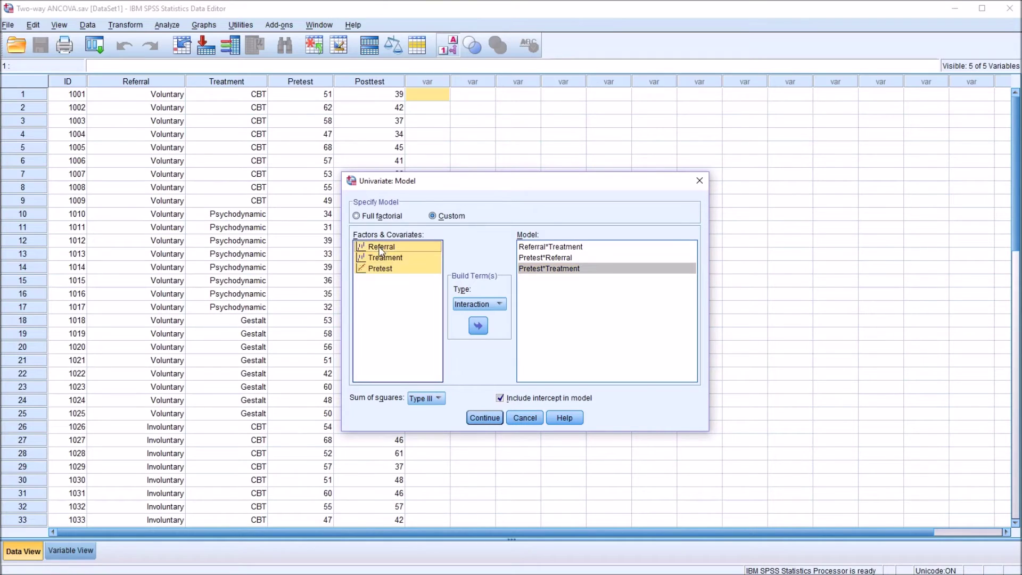
pyautogui.click(478, 325)
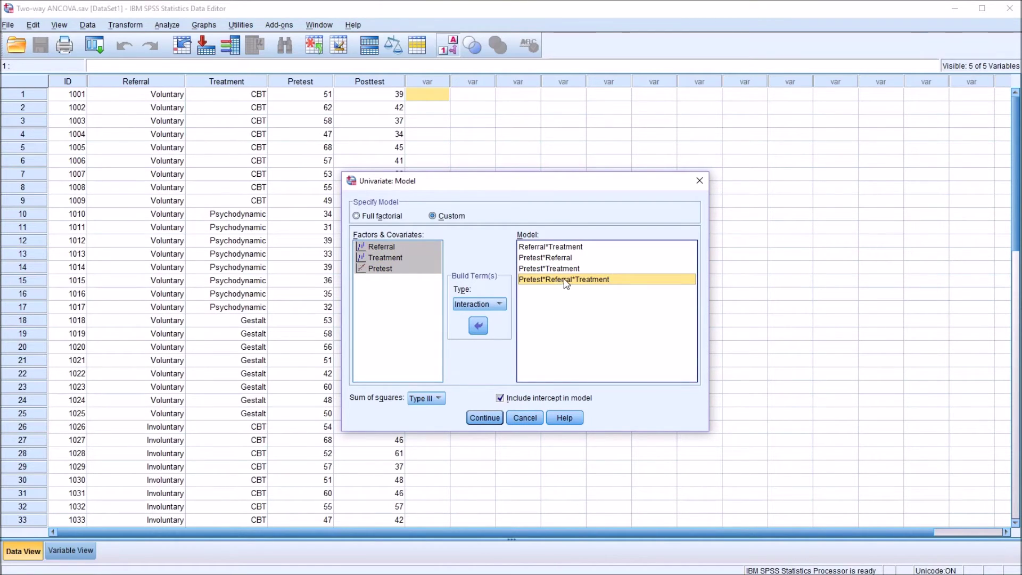
# Review the four interaction terms in the model and accept the custom model.
pyautogui.click(539, 246)
pyautogui.click(533, 258)
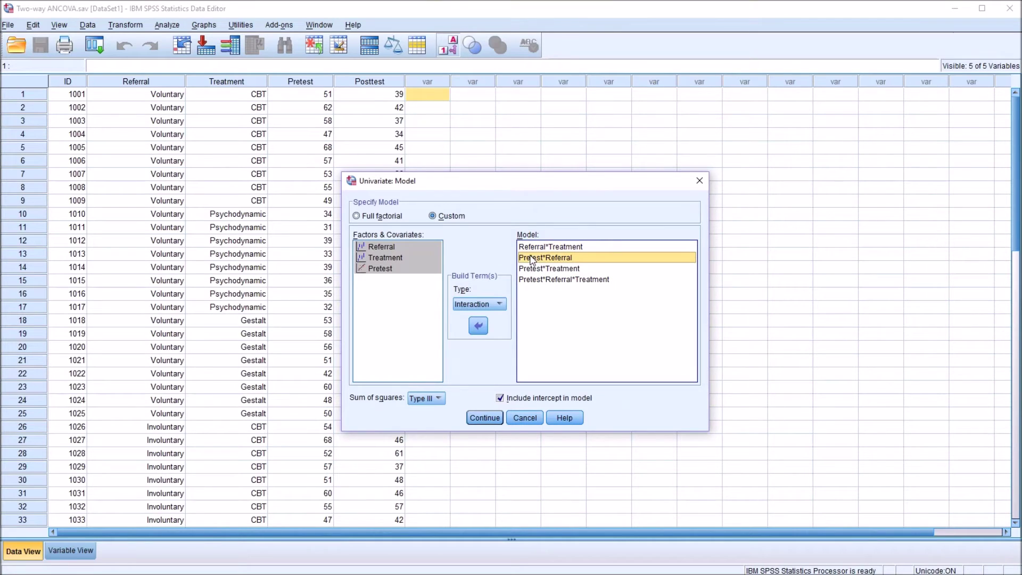
pyautogui.click(534, 269)
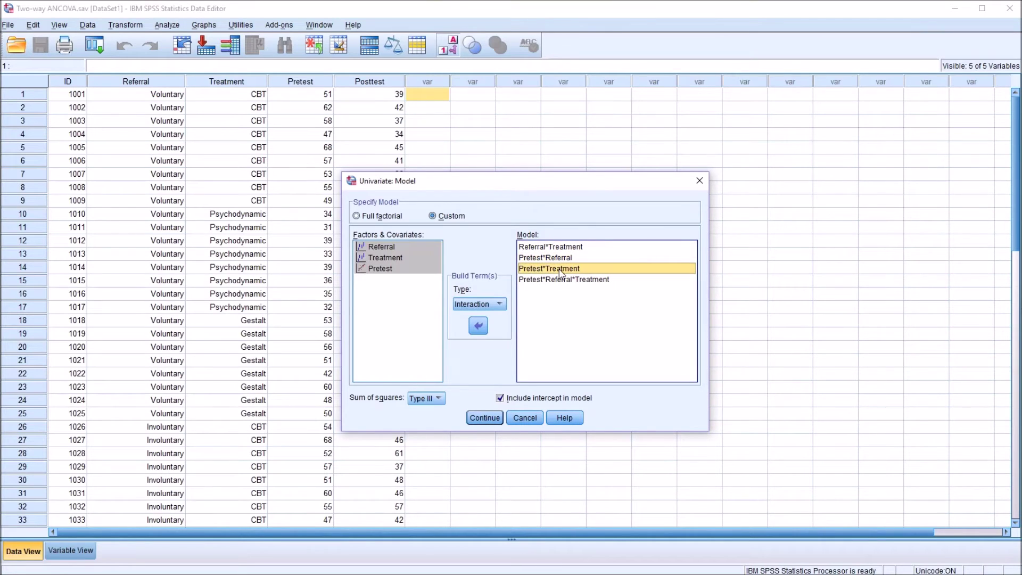
pyautogui.click(542, 280)
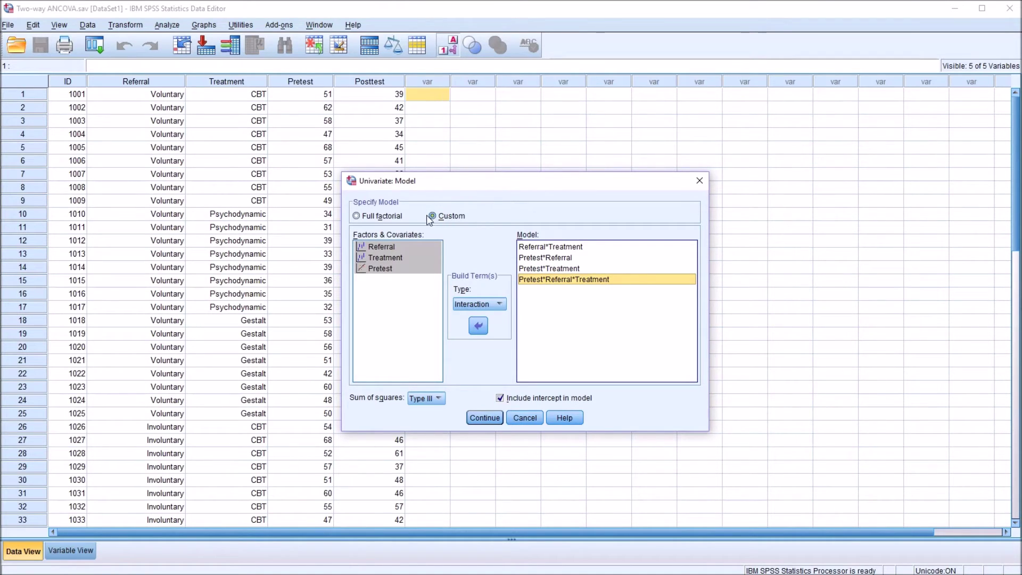
pyautogui.click(480, 418)
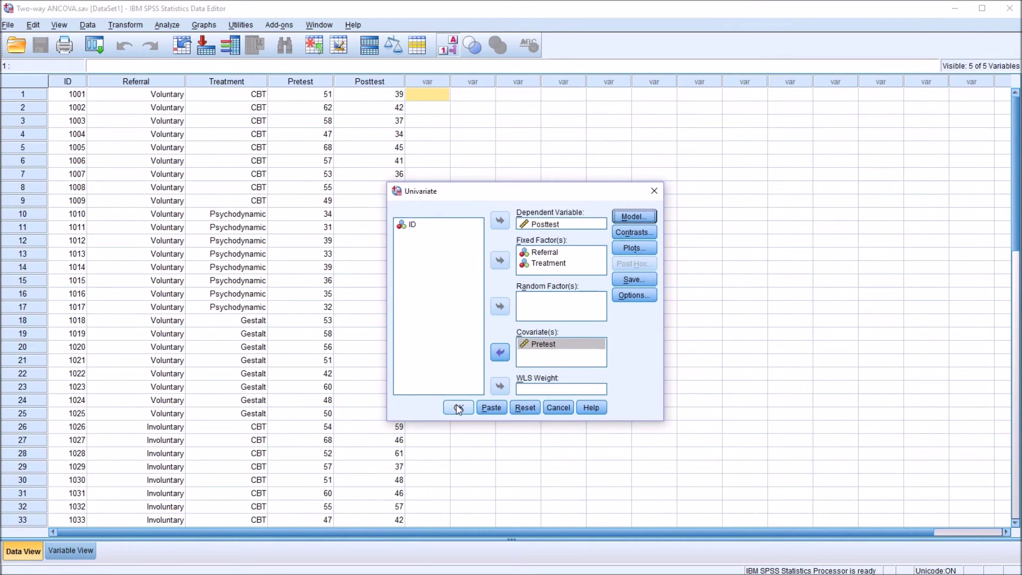
# Run the custom model, confirm Pretest interactions are nonsignificant (.719, .351, .360), and return to the data.
pyautogui.click(457, 408)
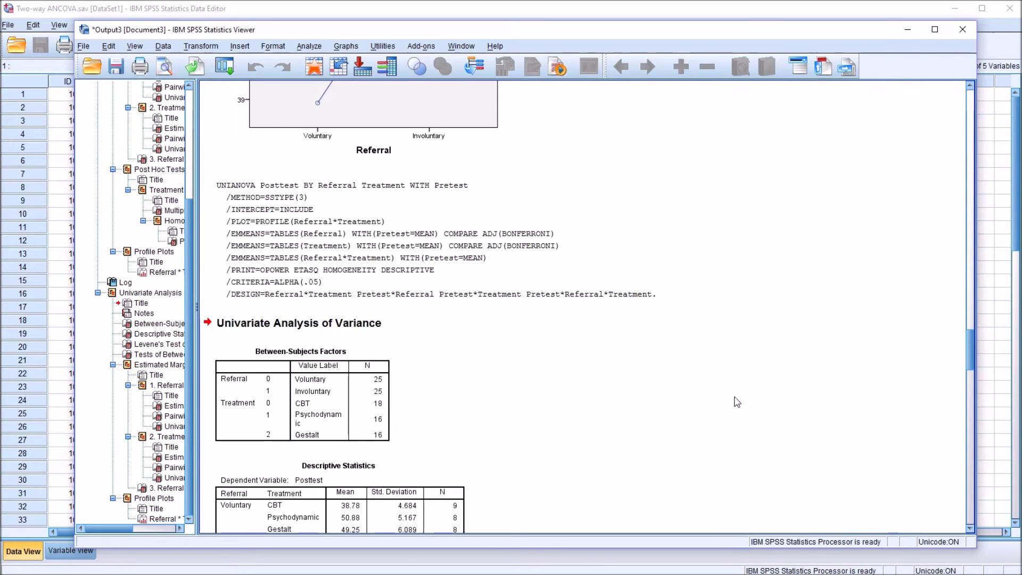
pyautogui.moveTo(965, 334); pyautogui.dragTo(971, 405)
pyautogui.click(585, 242)
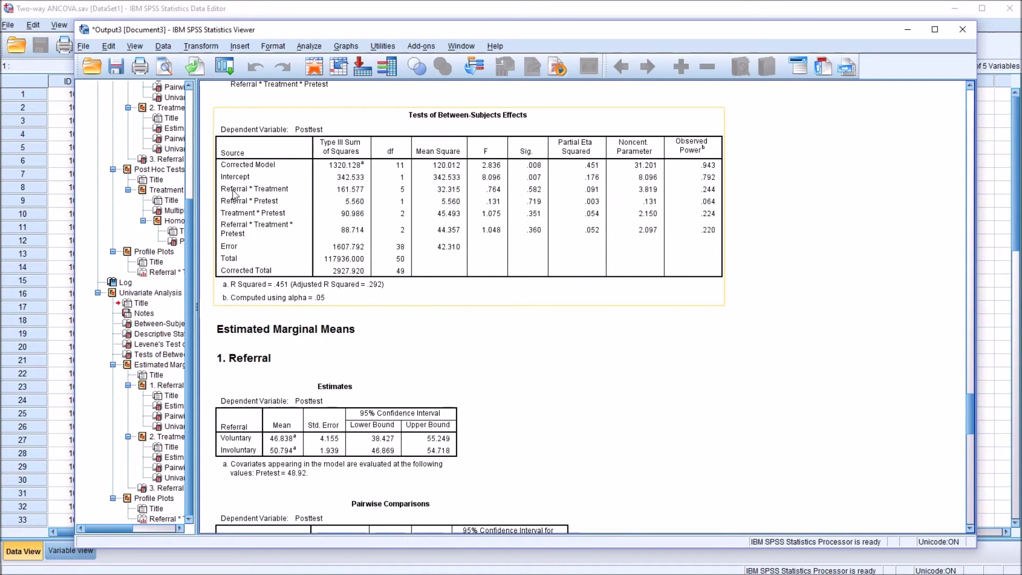
pyautogui.click(234, 194)
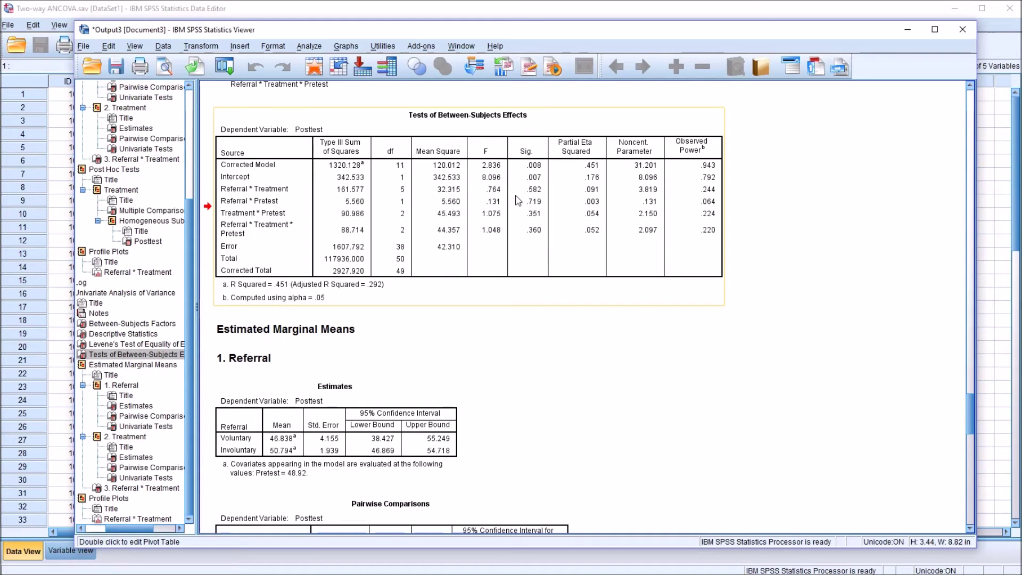
pyautogui.click(336, 10)
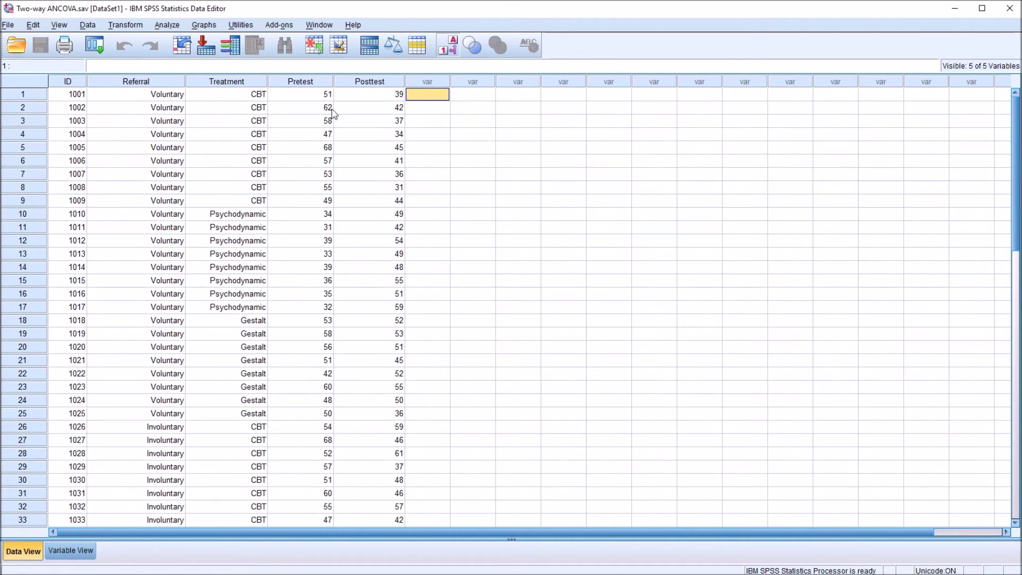
pyautogui.click(355, 82)
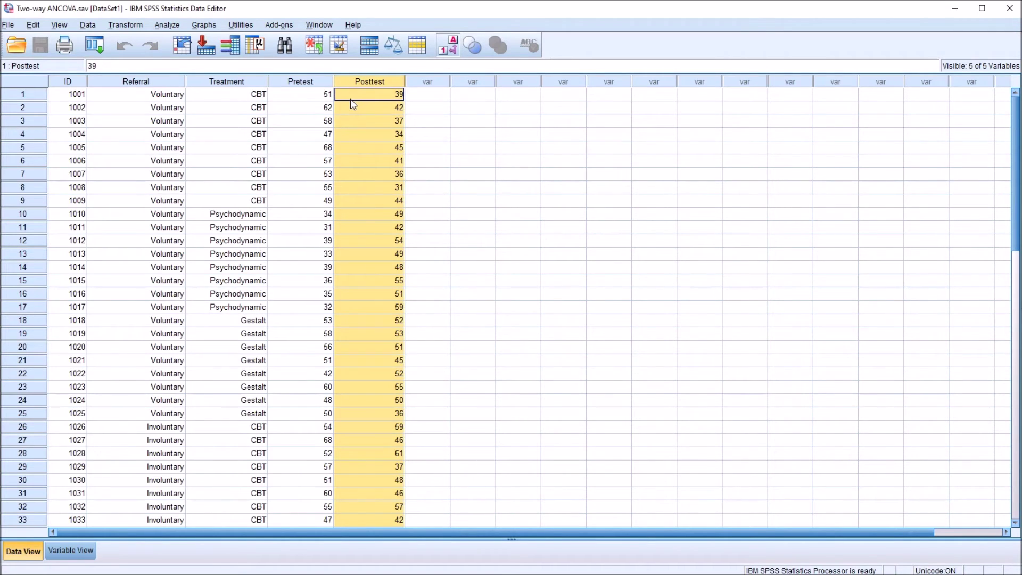
pyautogui.click(357, 99)
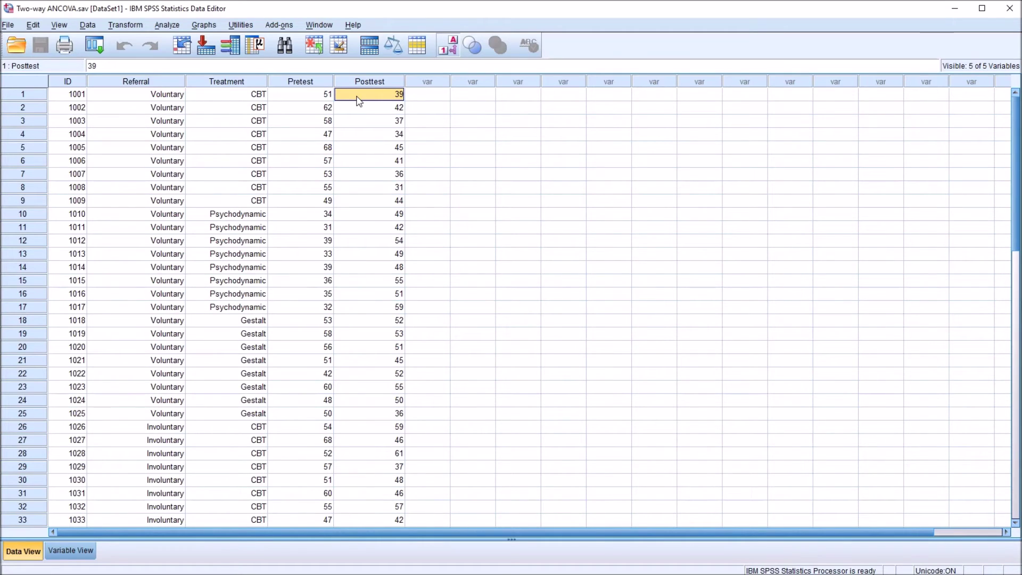
pyautogui.click(414, 100)
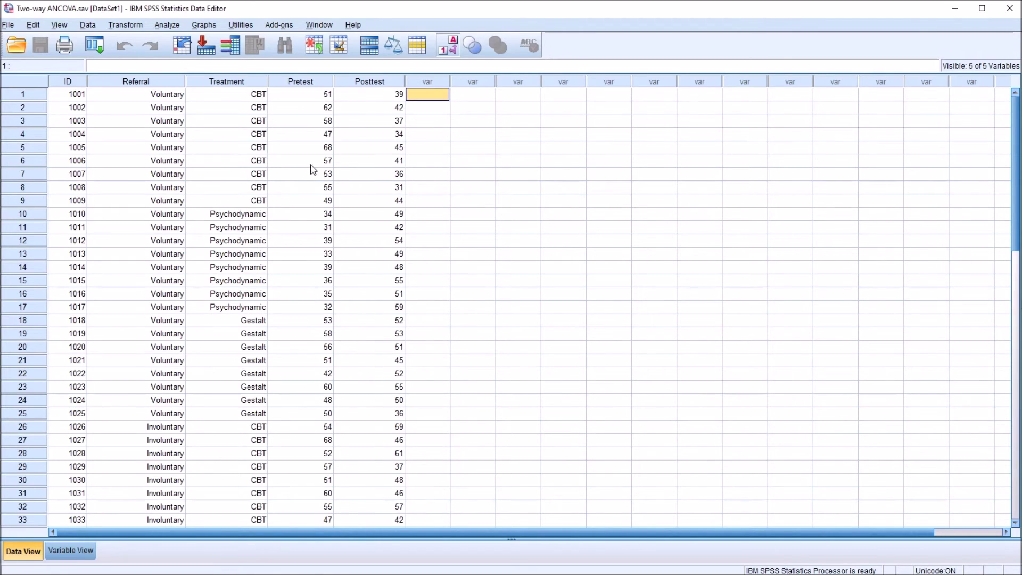
# Reopen Univariate, reset the model to Full factorial, and run the ANCOVA with Pretest.
pyautogui.click(159, 26)
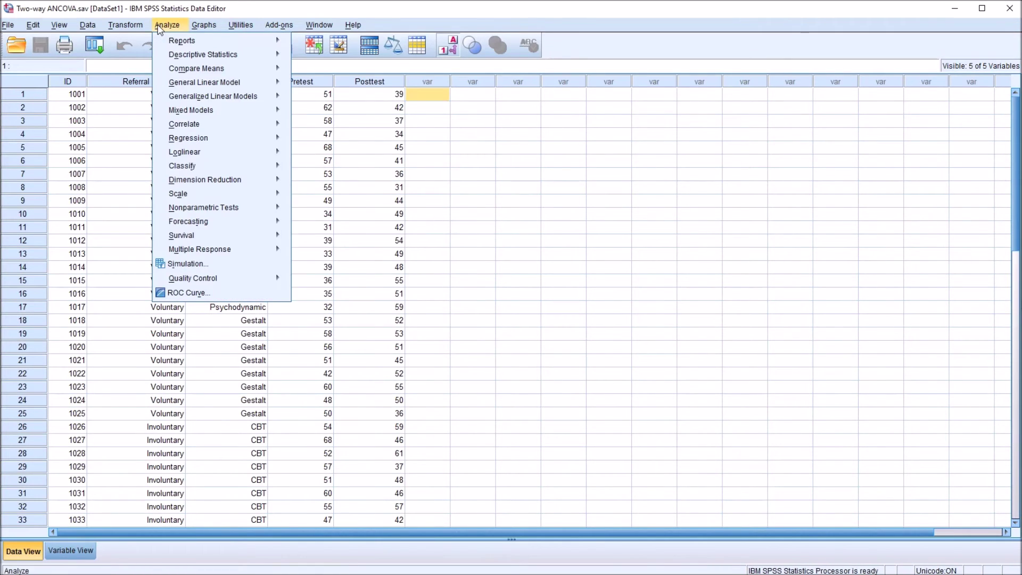
pyautogui.moveTo(201, 85)
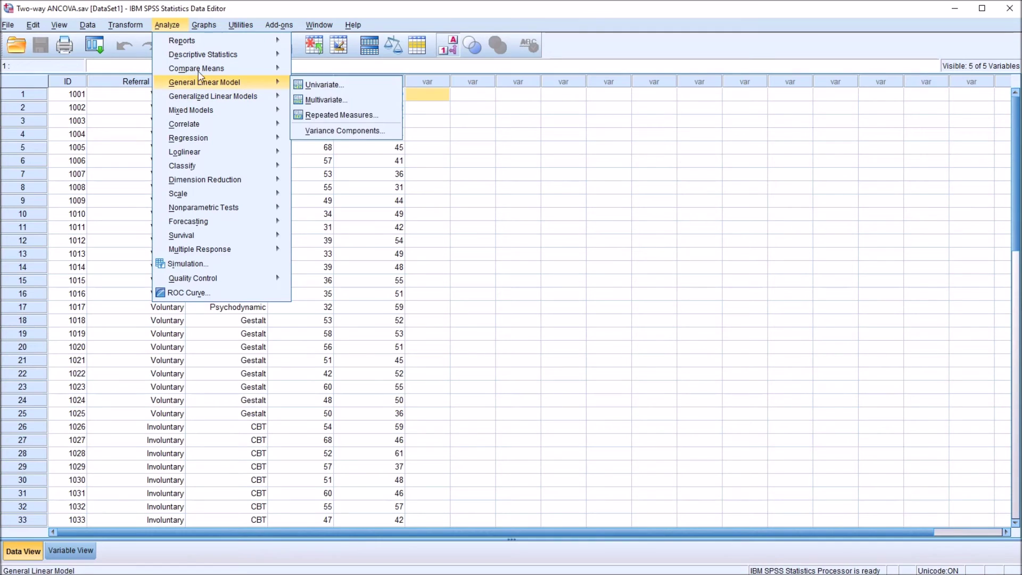
pyautogui.click(302, 86)
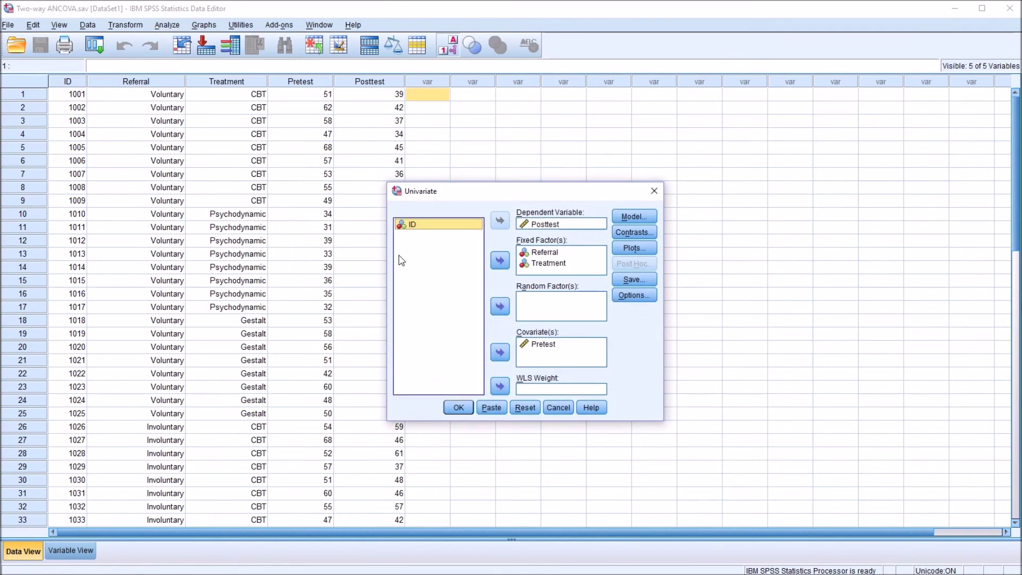
pyautogui.click(627, 216)
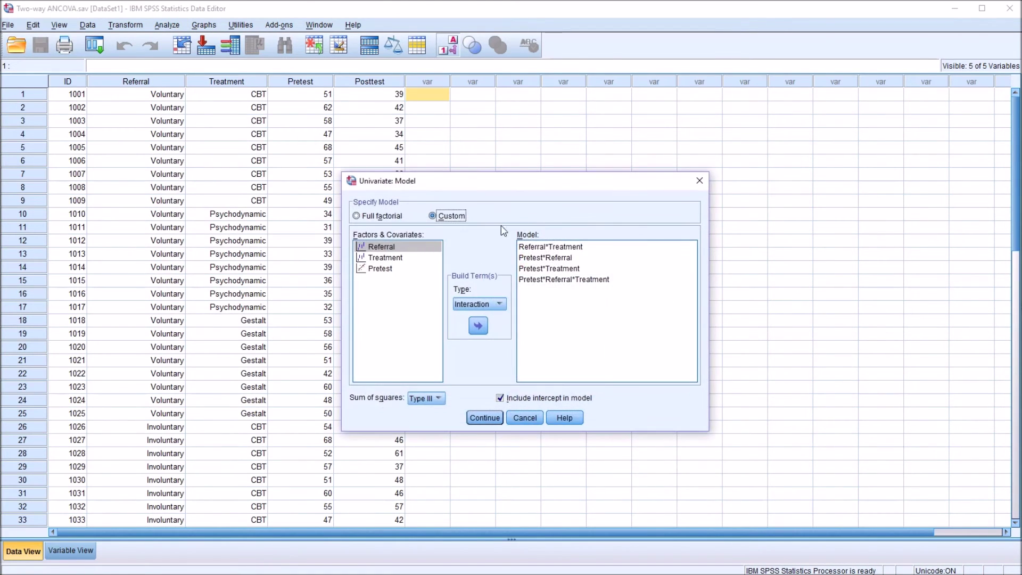
pyautogui.click(357, 216)
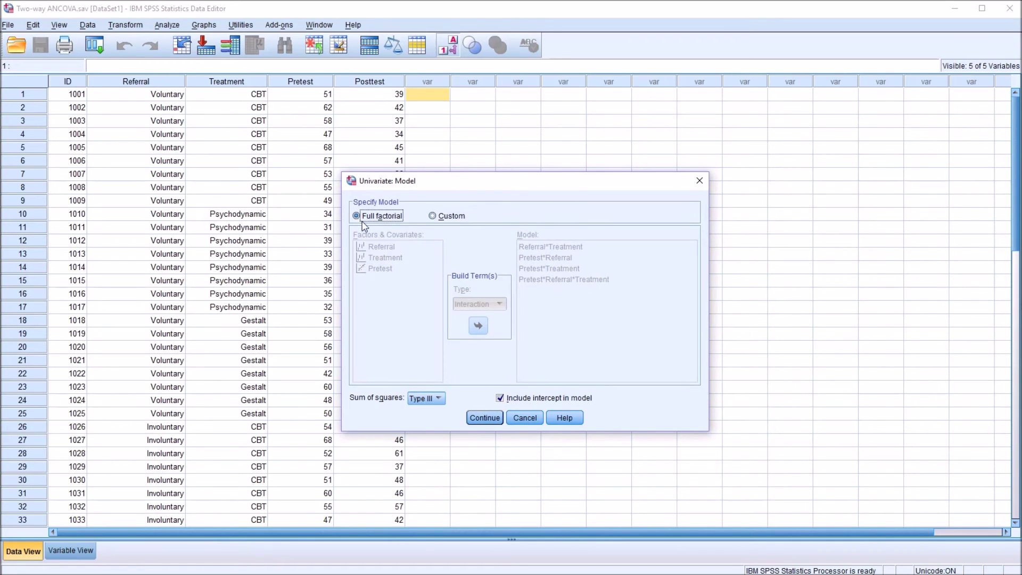
pyautogui.click(483, 418)
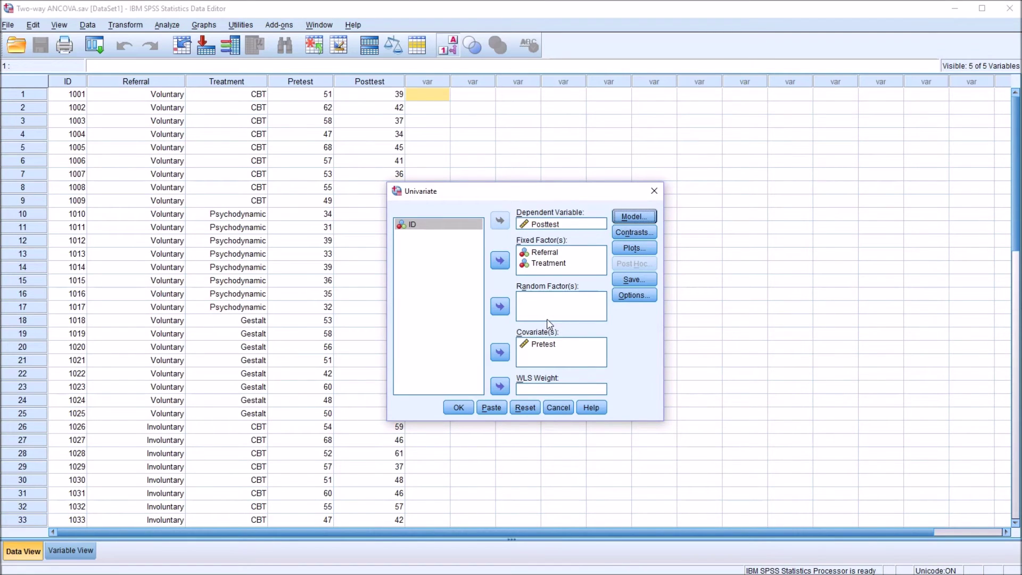
pyautogui.click(459, 408)
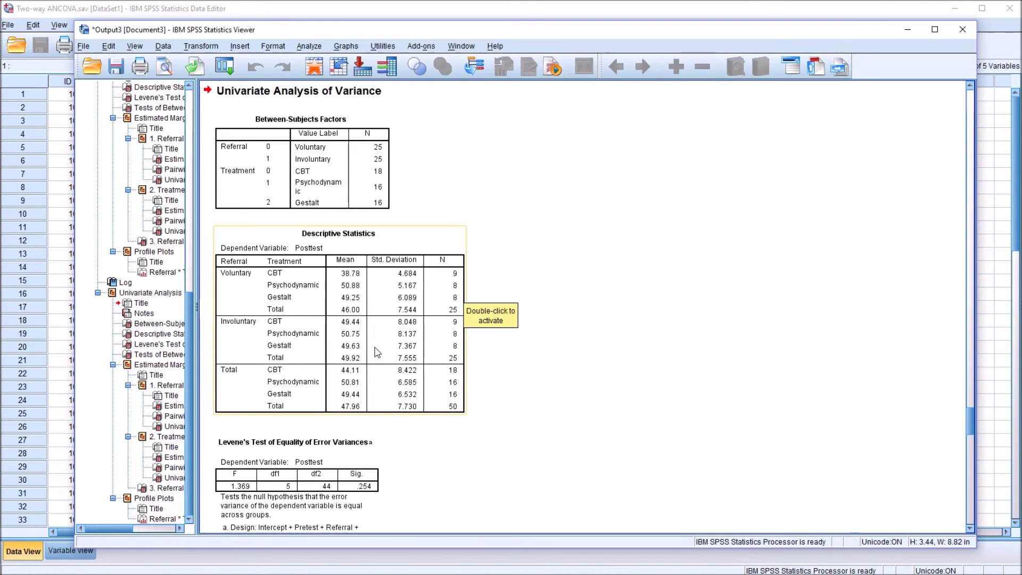
pyautogui.scroll(-5, 971, 418)
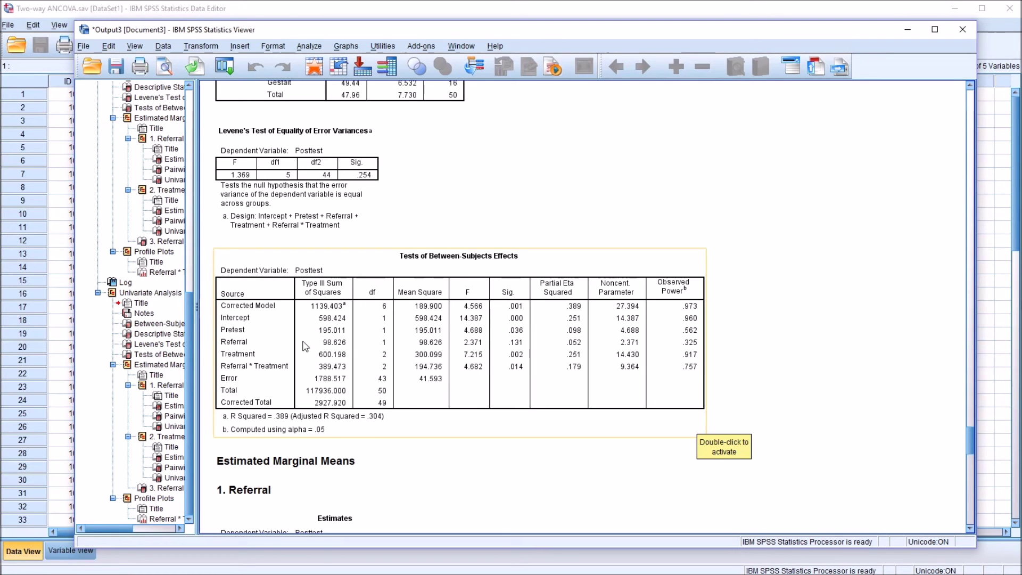
pyautogui.click(259, 347)
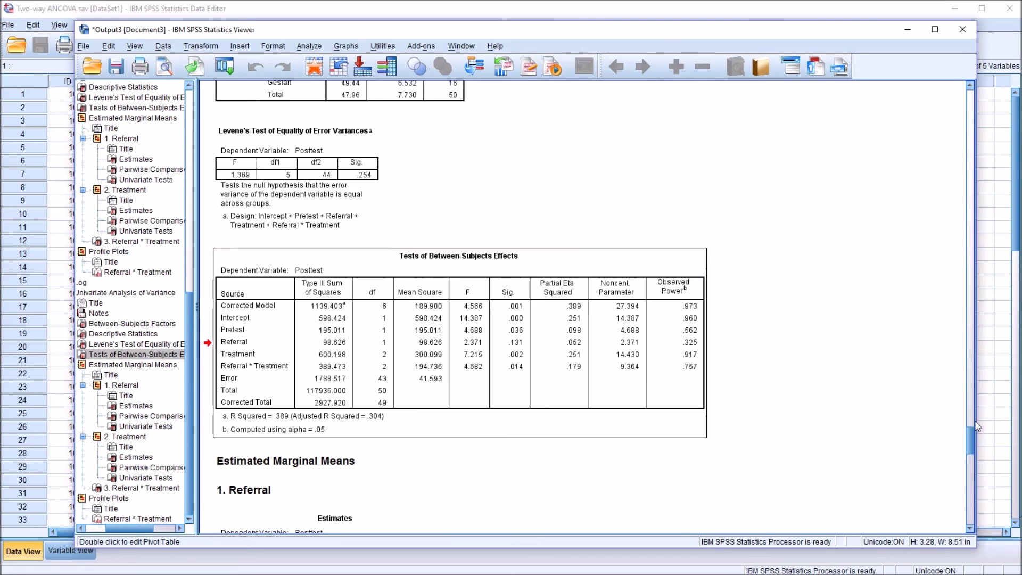
pyautogui.moveTo(968, 439); pyautogui.dragTo(964, 462)
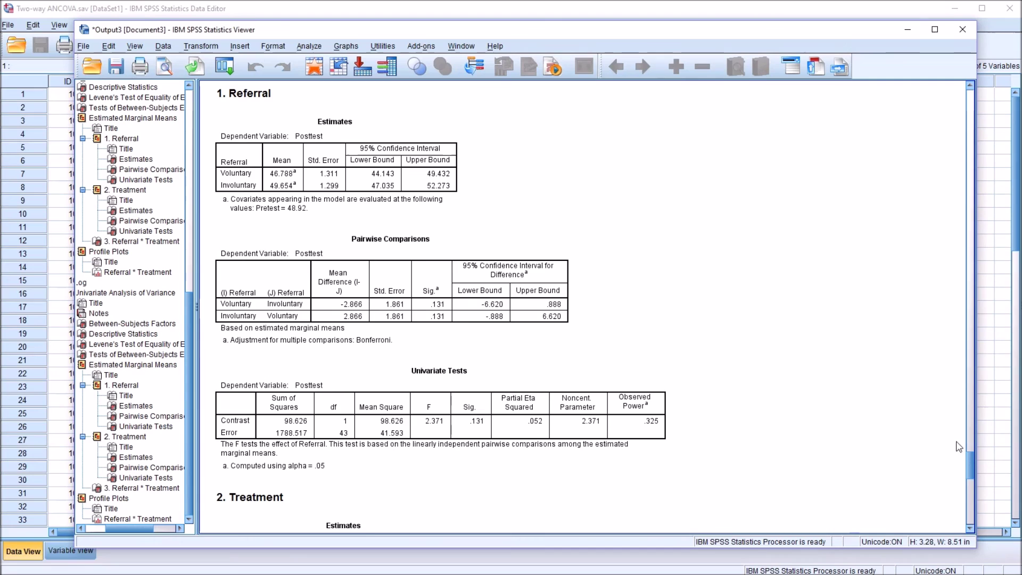
pyautogui.moveTo(970, 455); pyautogui.dragTo(964, 477)
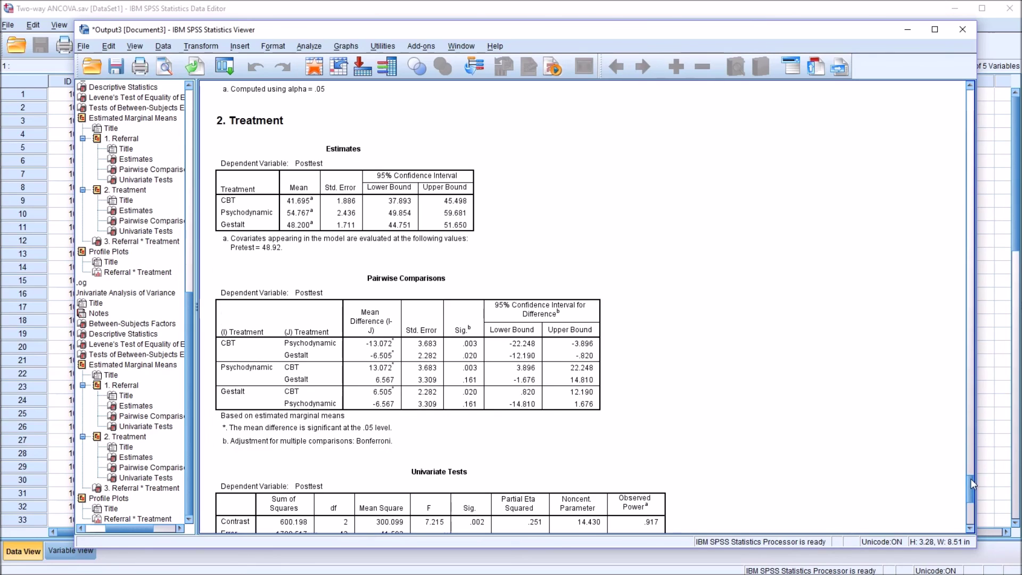
pyautogui.scroll(-5, 598, 489)
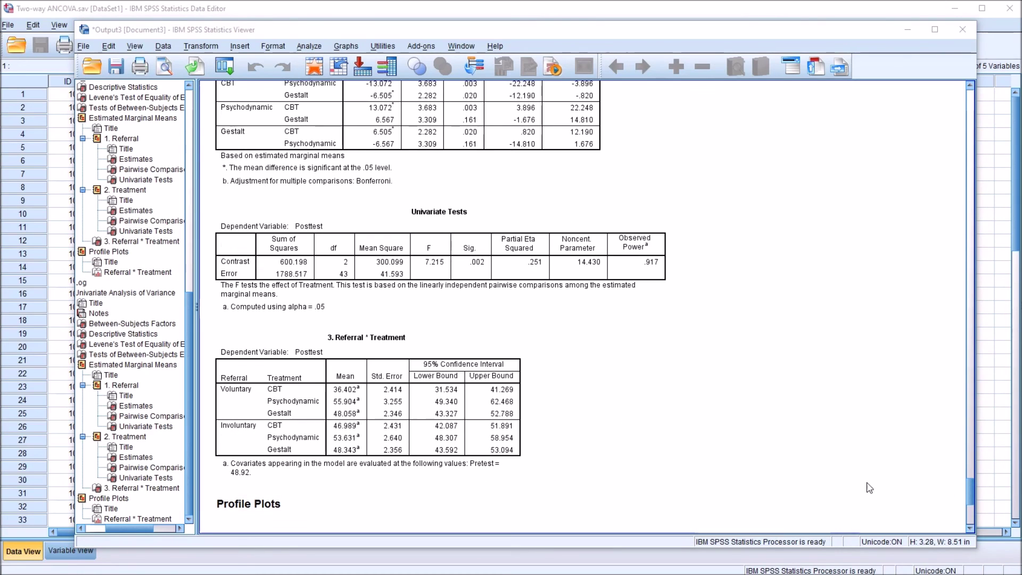
pyautogui.moveTo(969, 491); pyautogui.dragTo(969, 509)
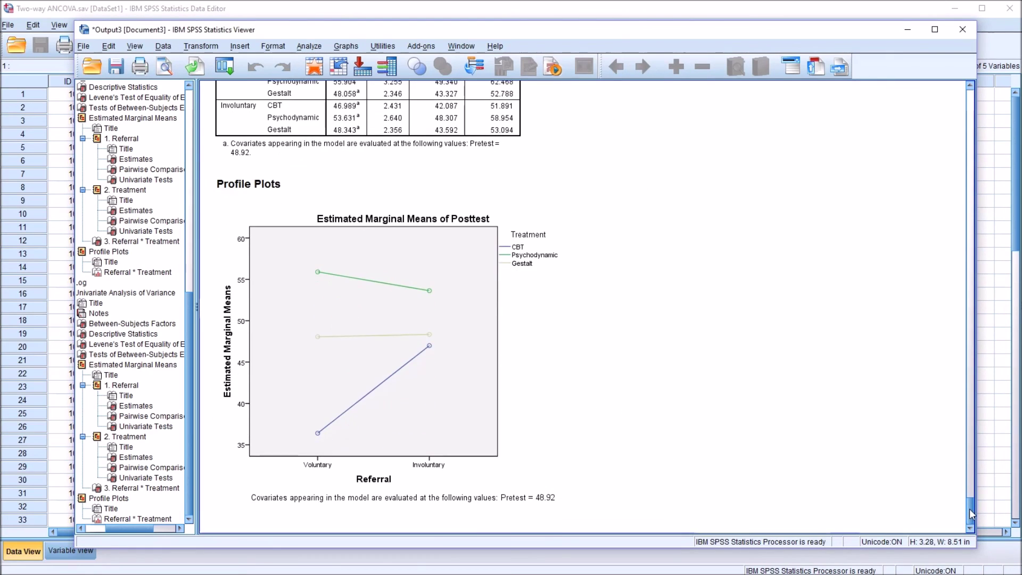